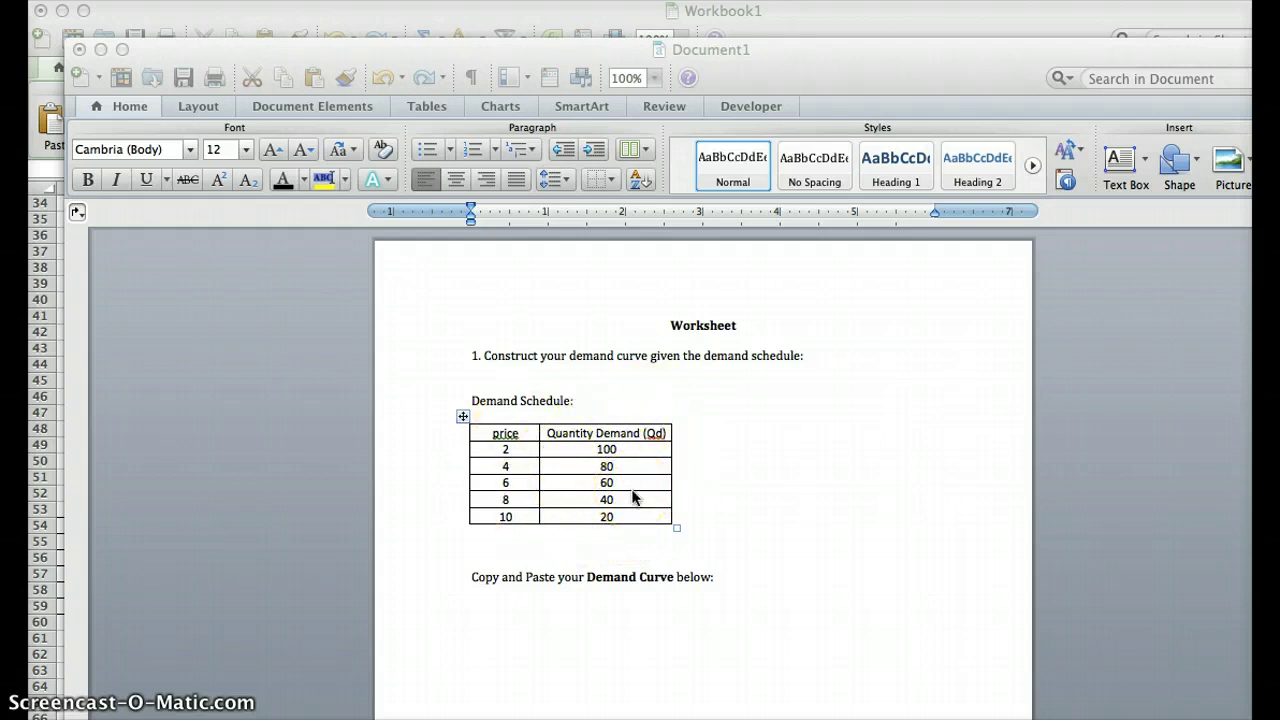
left_click(627, 612)
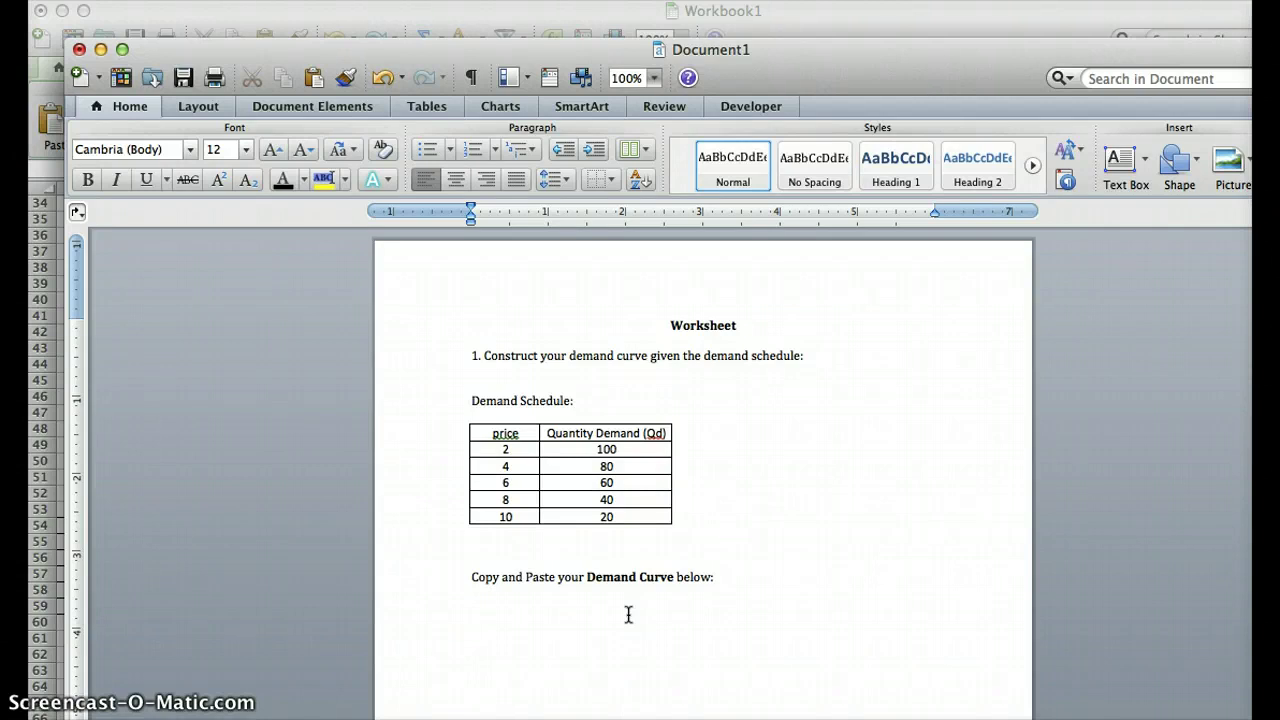
left_click(628, 614)
mouse_move(497, 438)
left_mouse_down()
mouse_move(582, 510)
mouse_move(508, 462)
left_mouse_up()
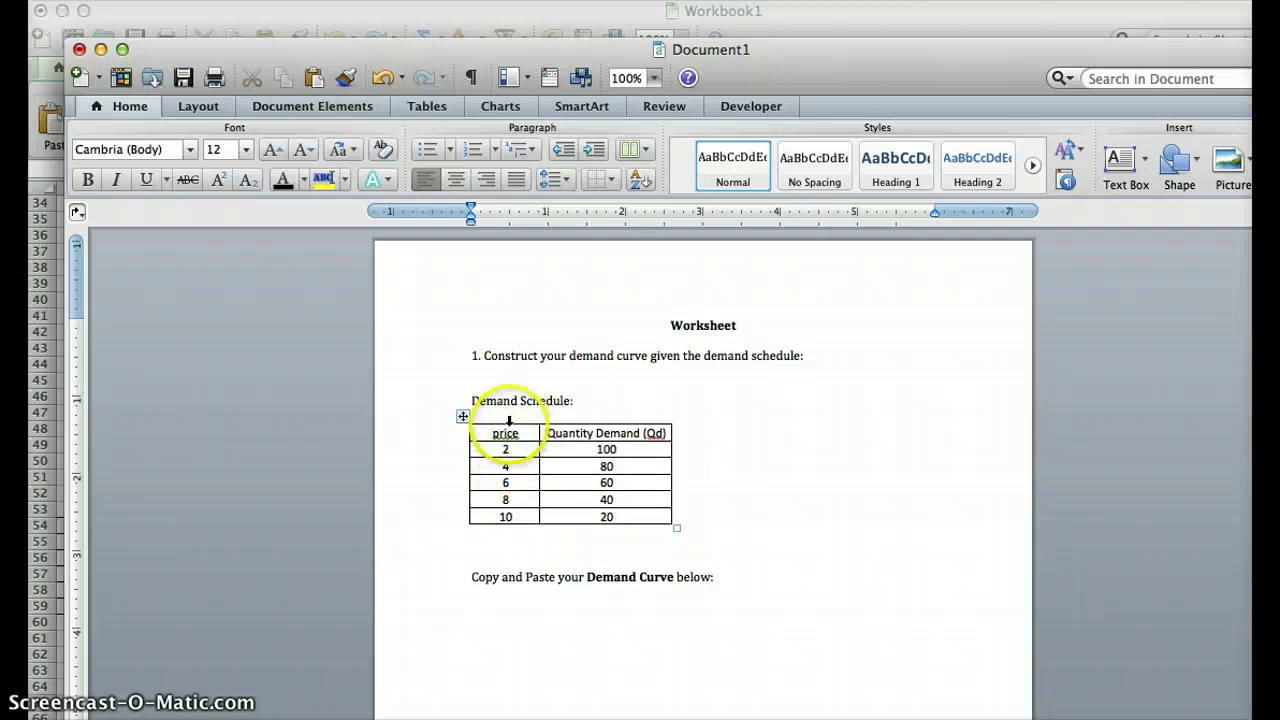
- Switch to the Excel workbook and go to the price and quantity demand schedule in rows 2 to 7
key("ctrl+Up")
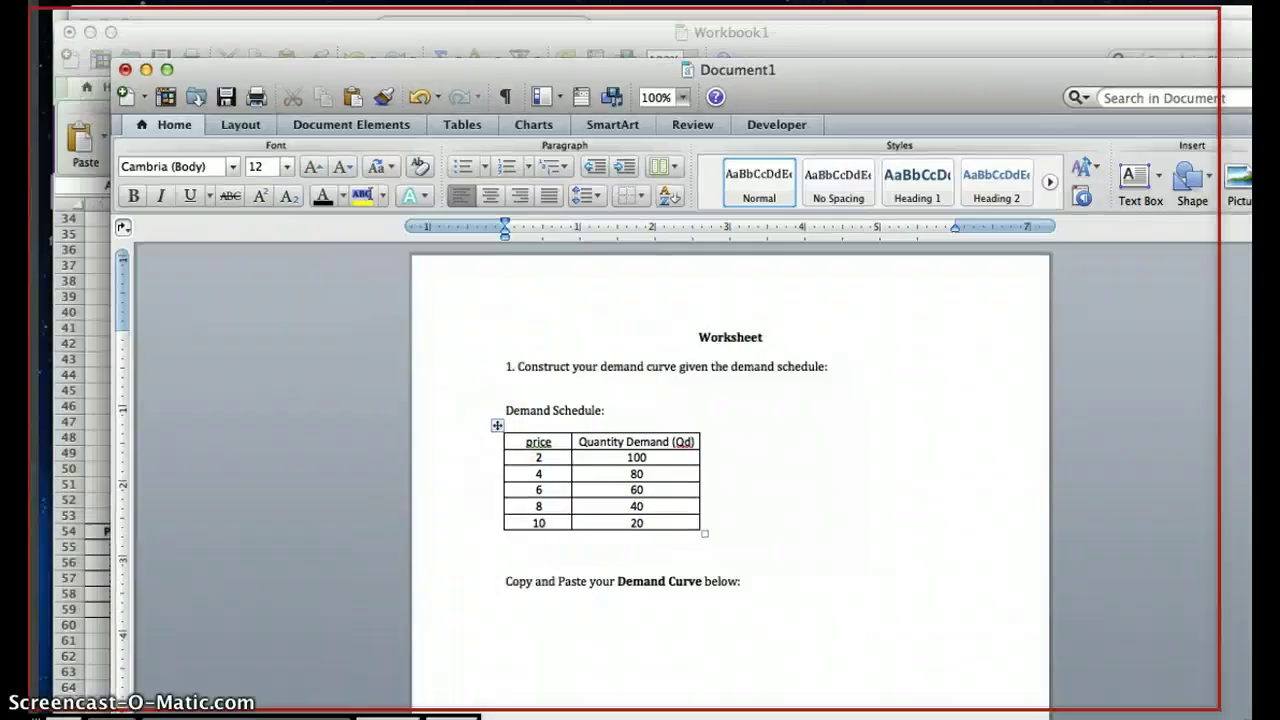
left_click(1020, 662)
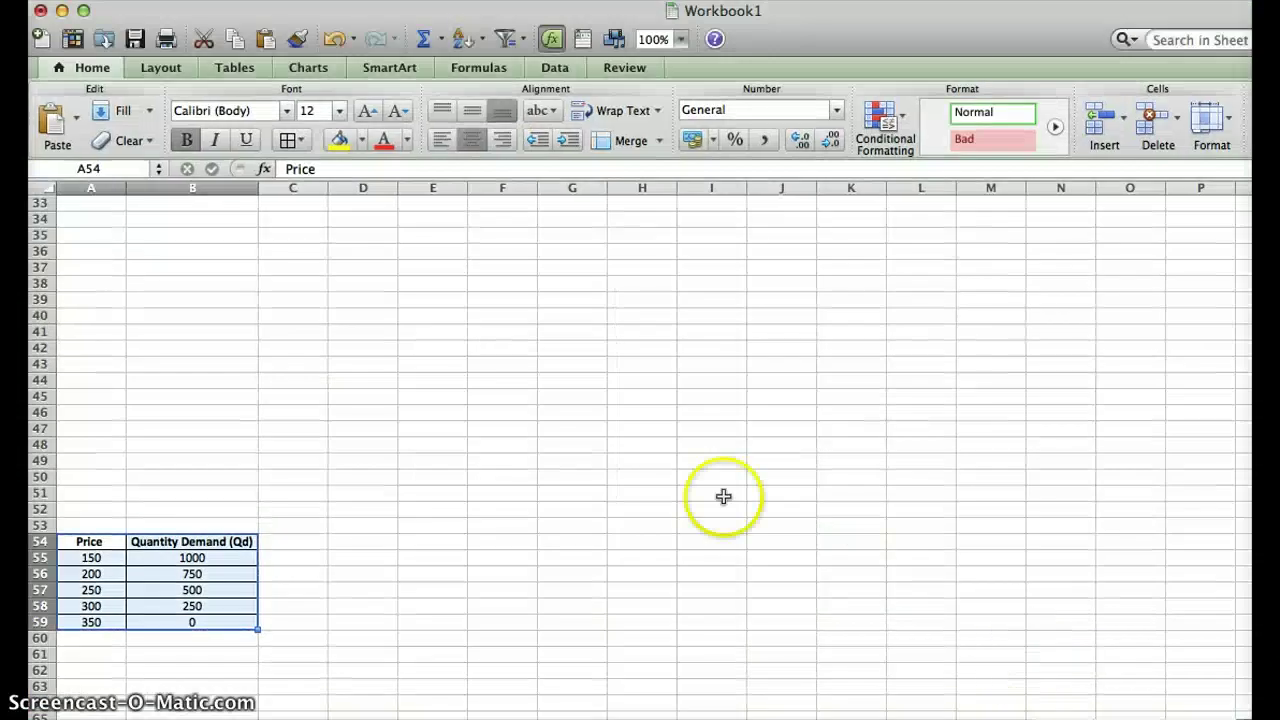
scroll(726, 500, "up", 10)
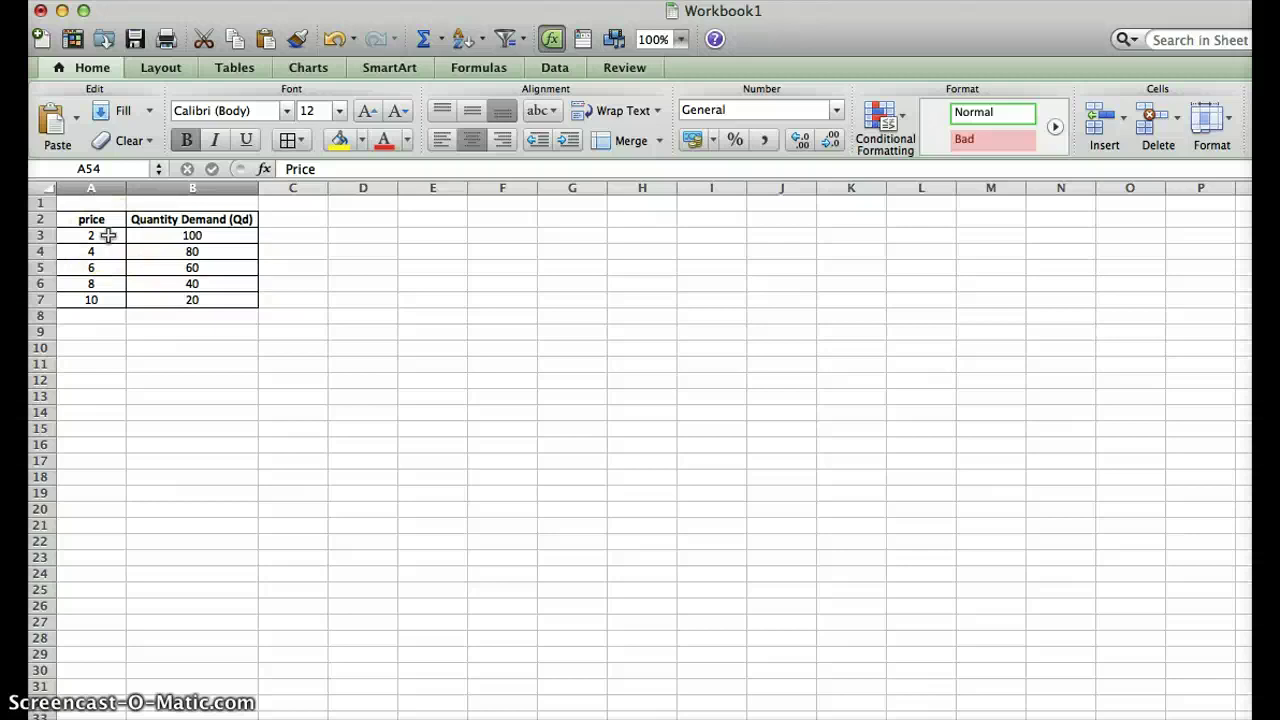
- Insert a Smooth Marked Scatter chart from the data in A3:B7 and place it beside the table, near row 3
left_click_drag(107, 235, 171, 299)
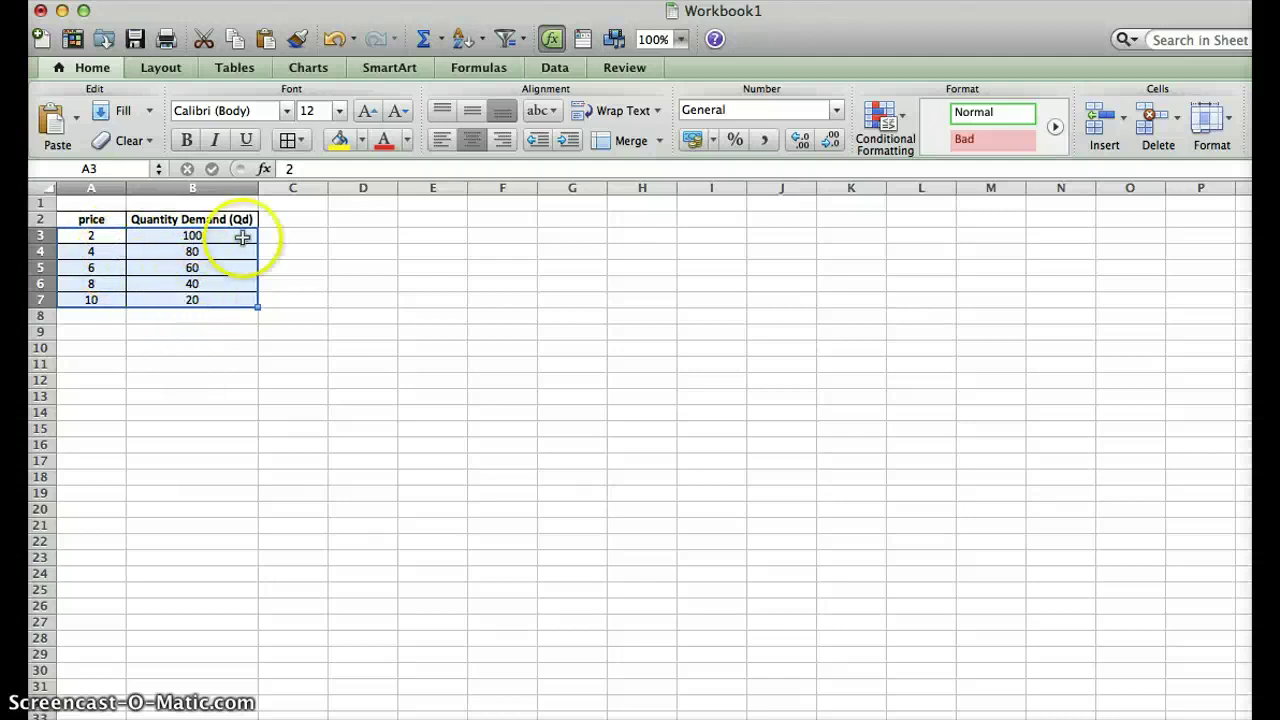
left_click(310, 68)
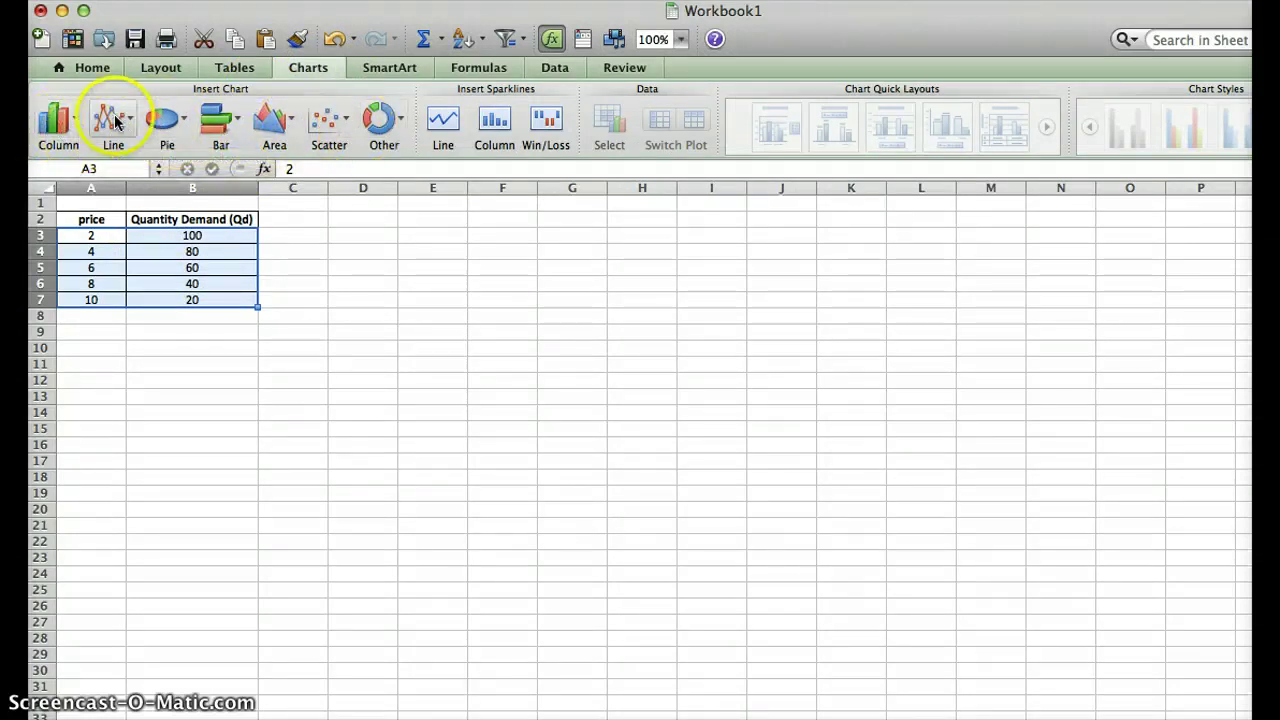
left_click(346, 124)
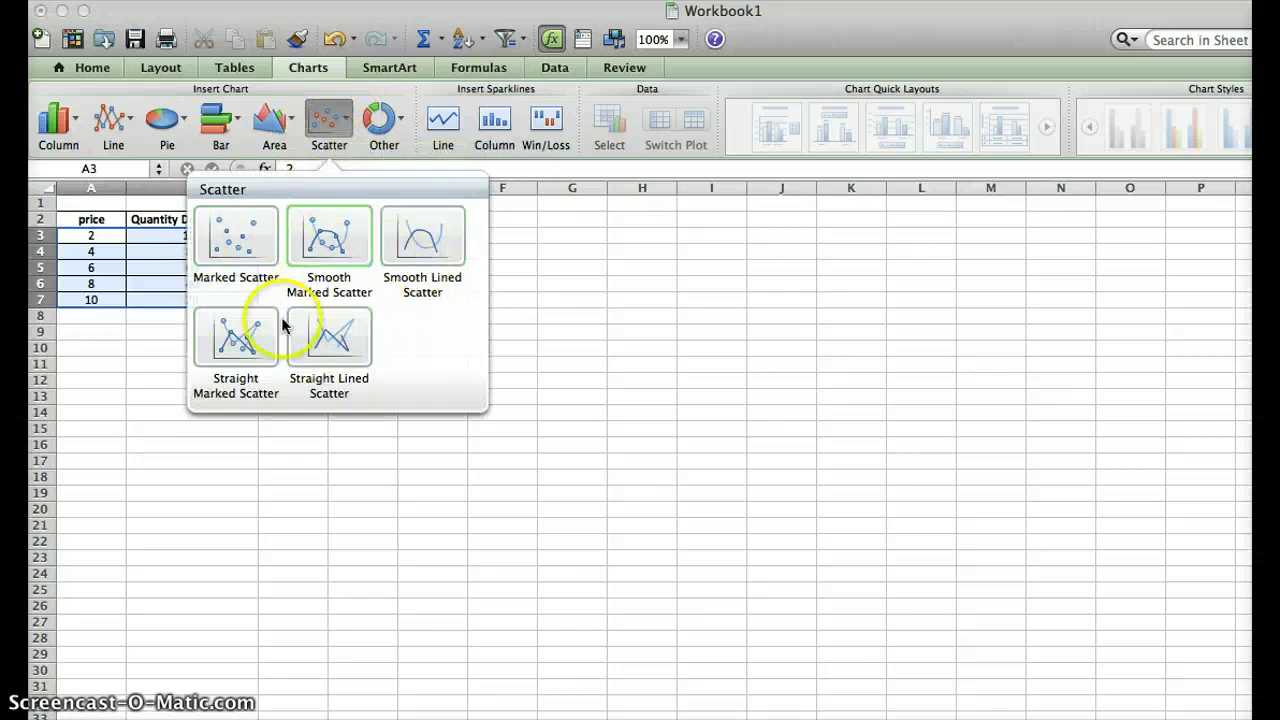
left_click(334, 248)
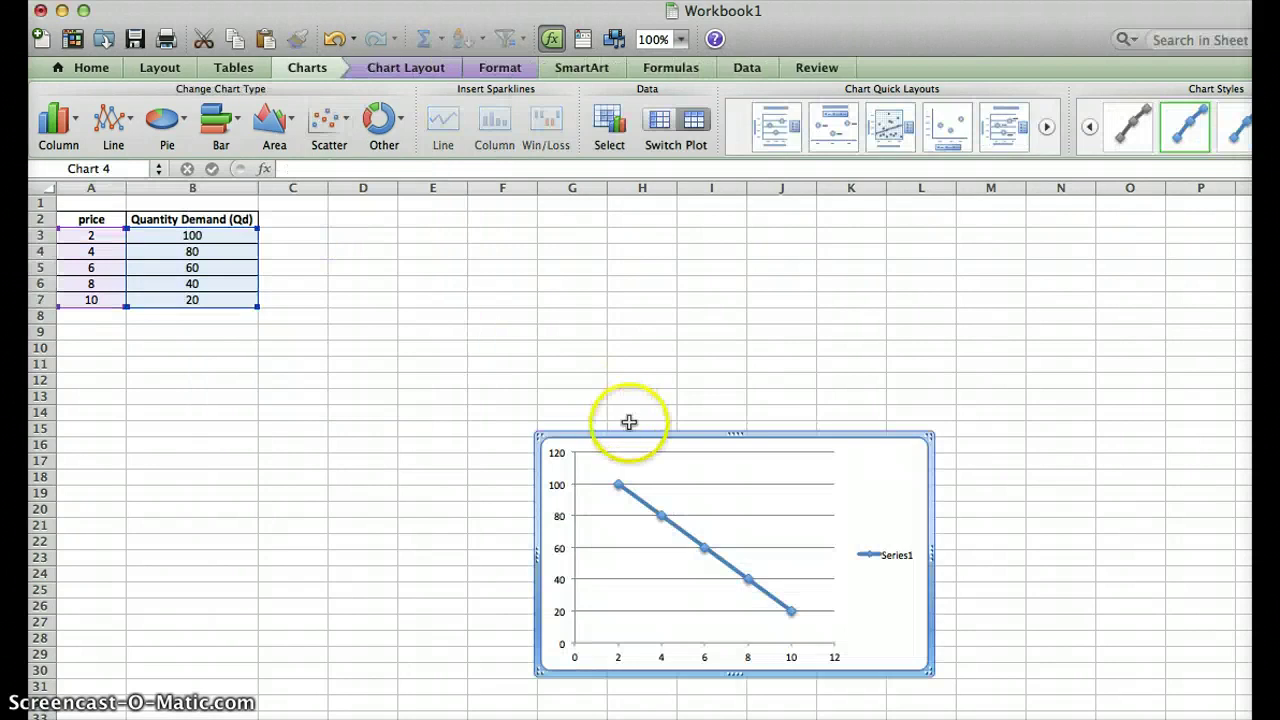
left_click_drag(632, 436, 483, 230)
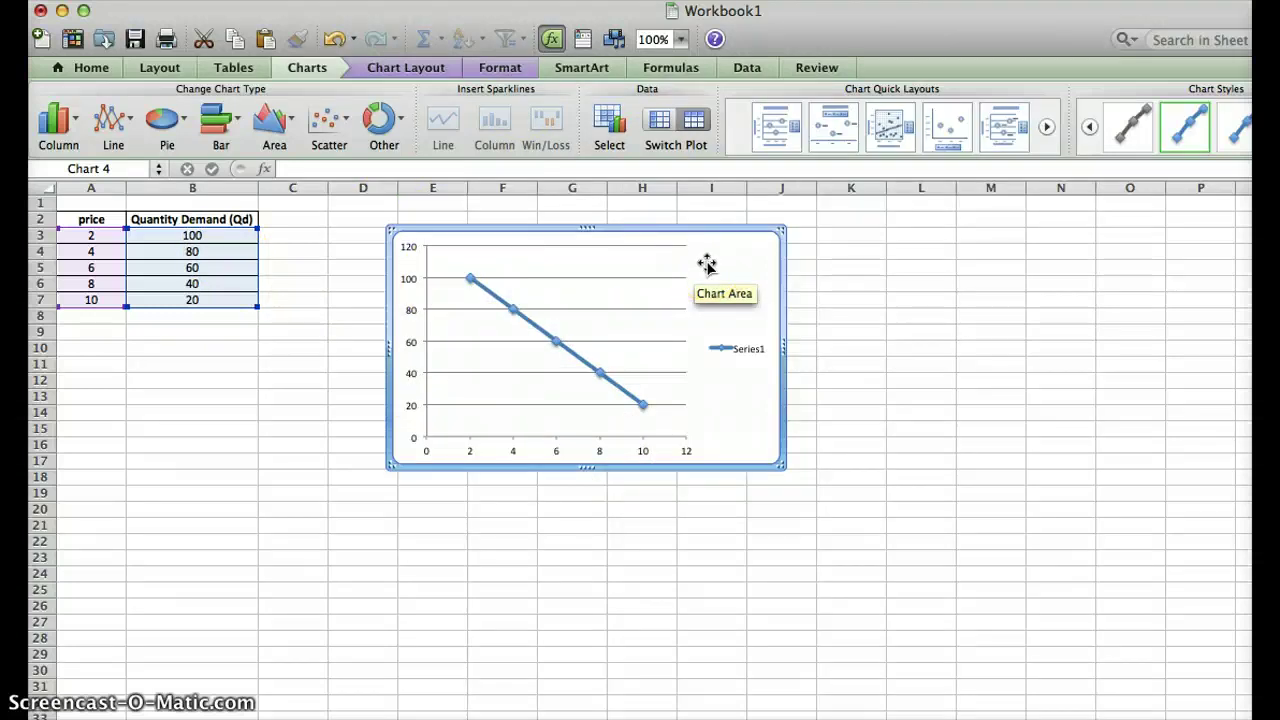
- Open the chart's data source settings and name its series Demand
right_click(652, 234)
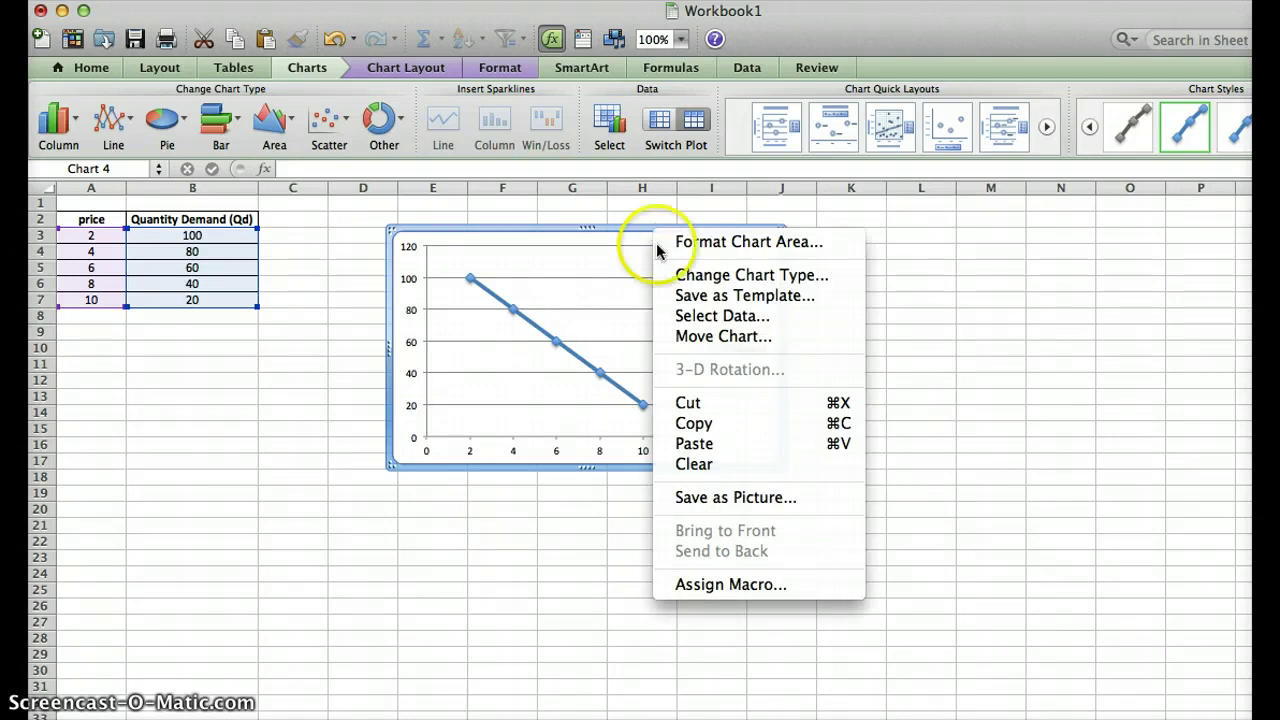
left_click(723, 318)
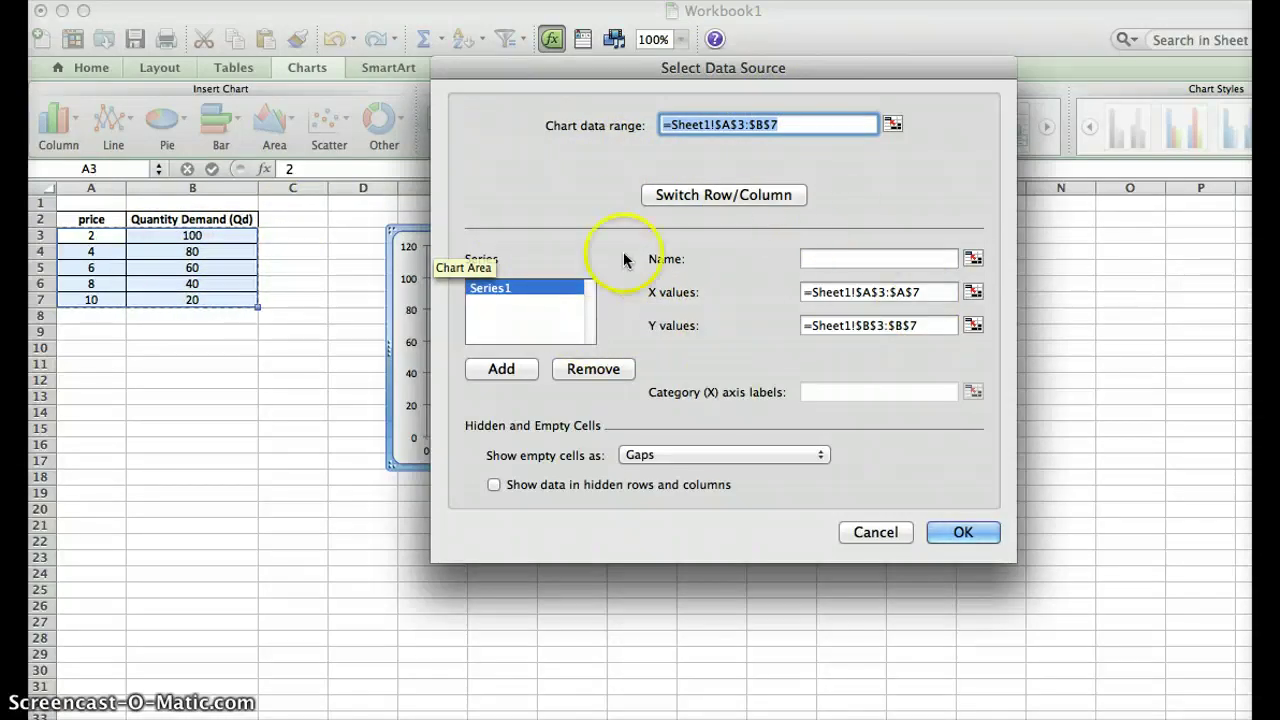
left_click(854, 259)
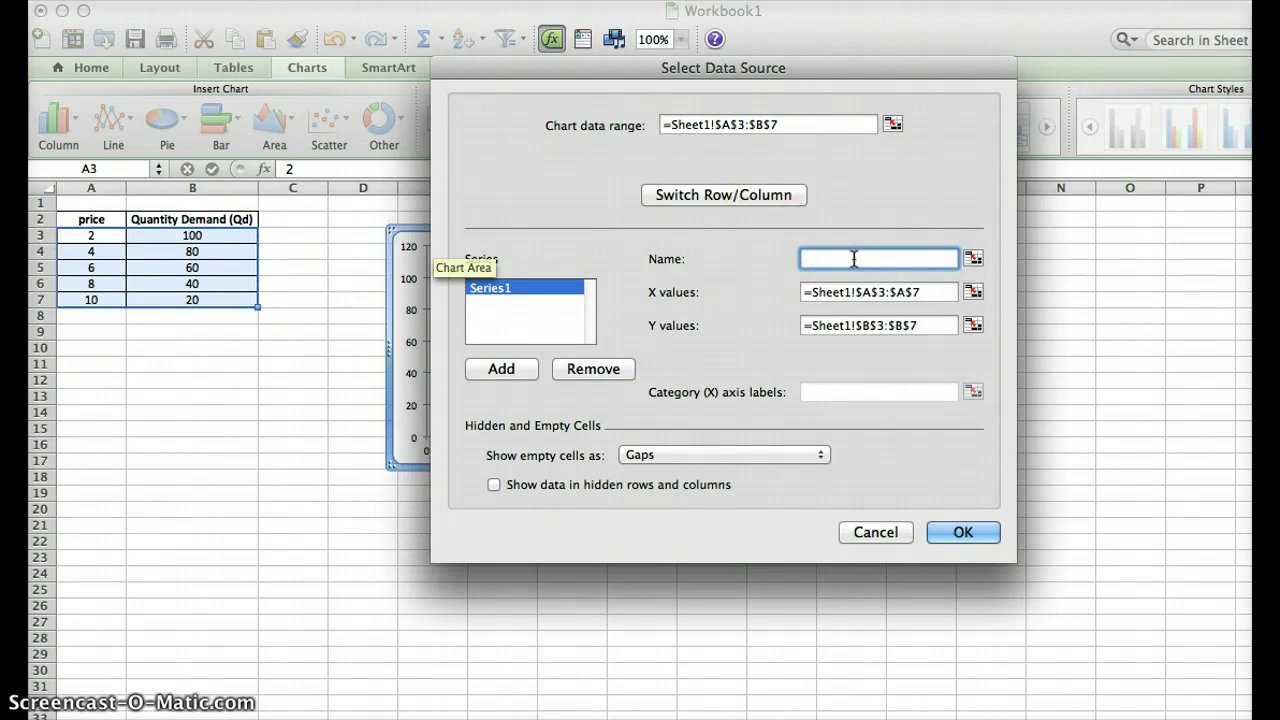
type("Demand")
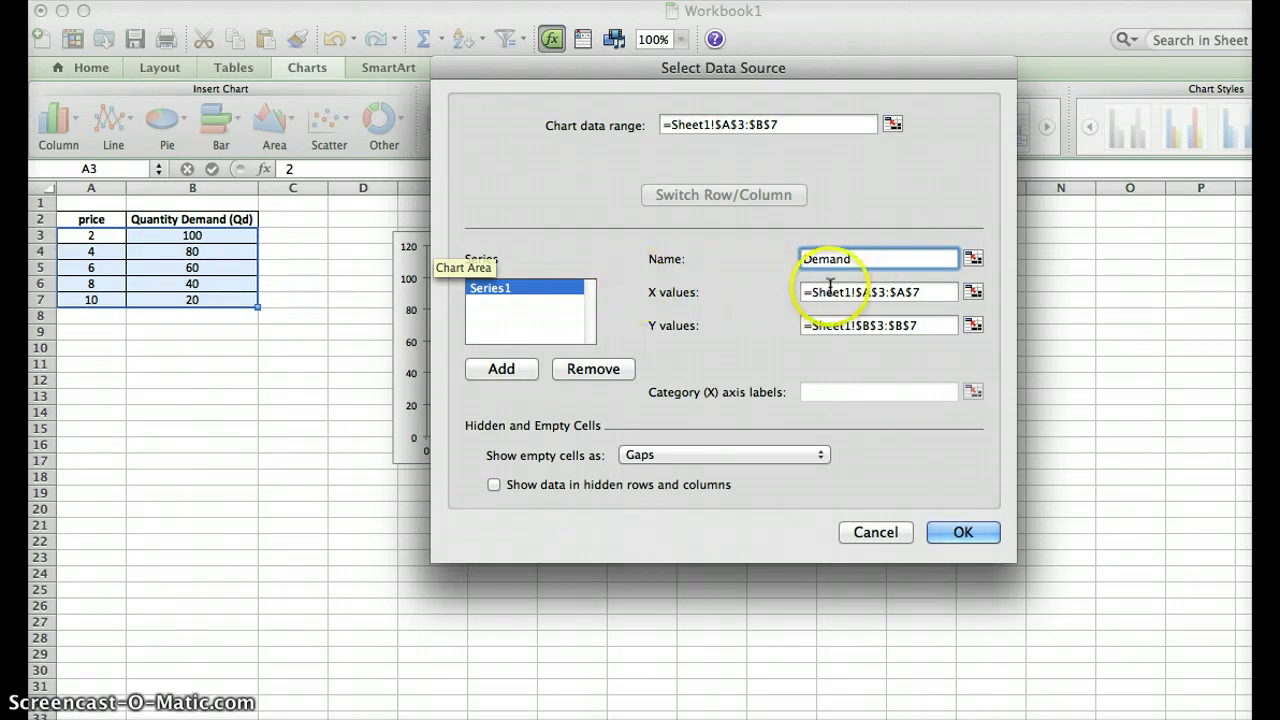
- Replace the Demand series' X values with the quantity demanded cells, =Sheet1!$B$3:$B$7
left_click(829, 292)
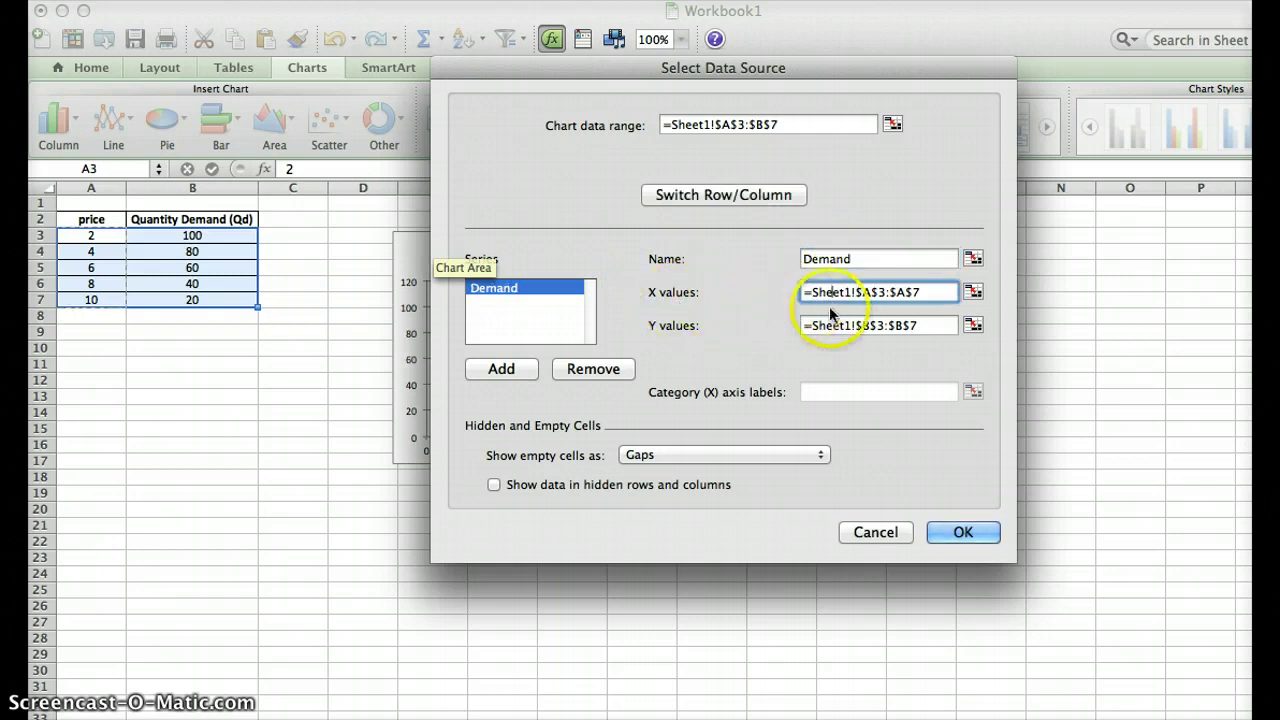
left_click_drag(896, 292, 940, 289)
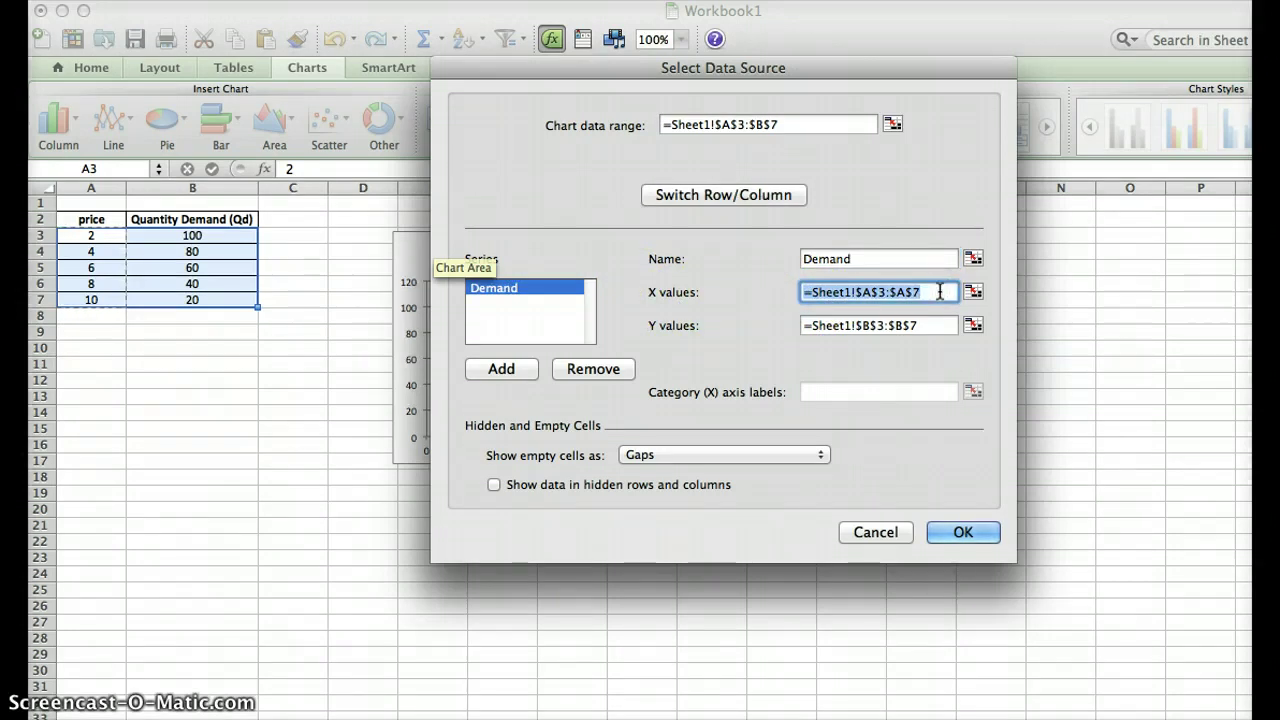
key("BackSpace")
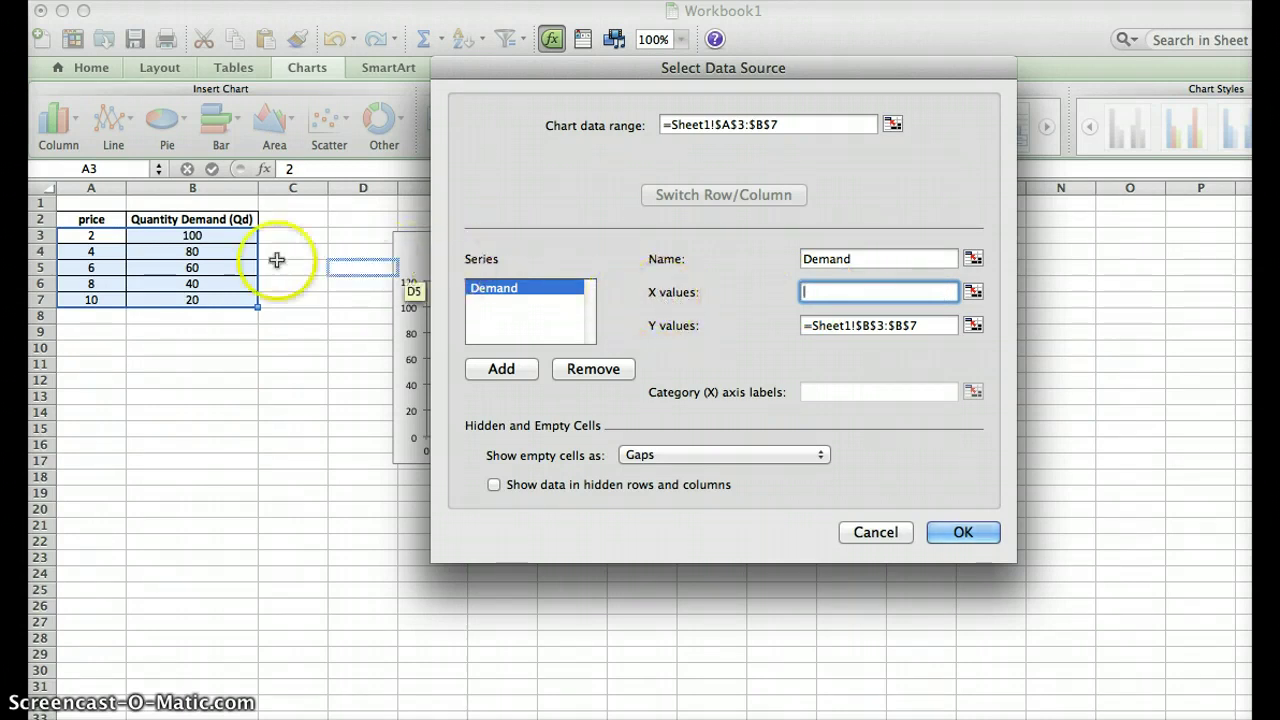
left_click_drag(229, 251, 217, 240)
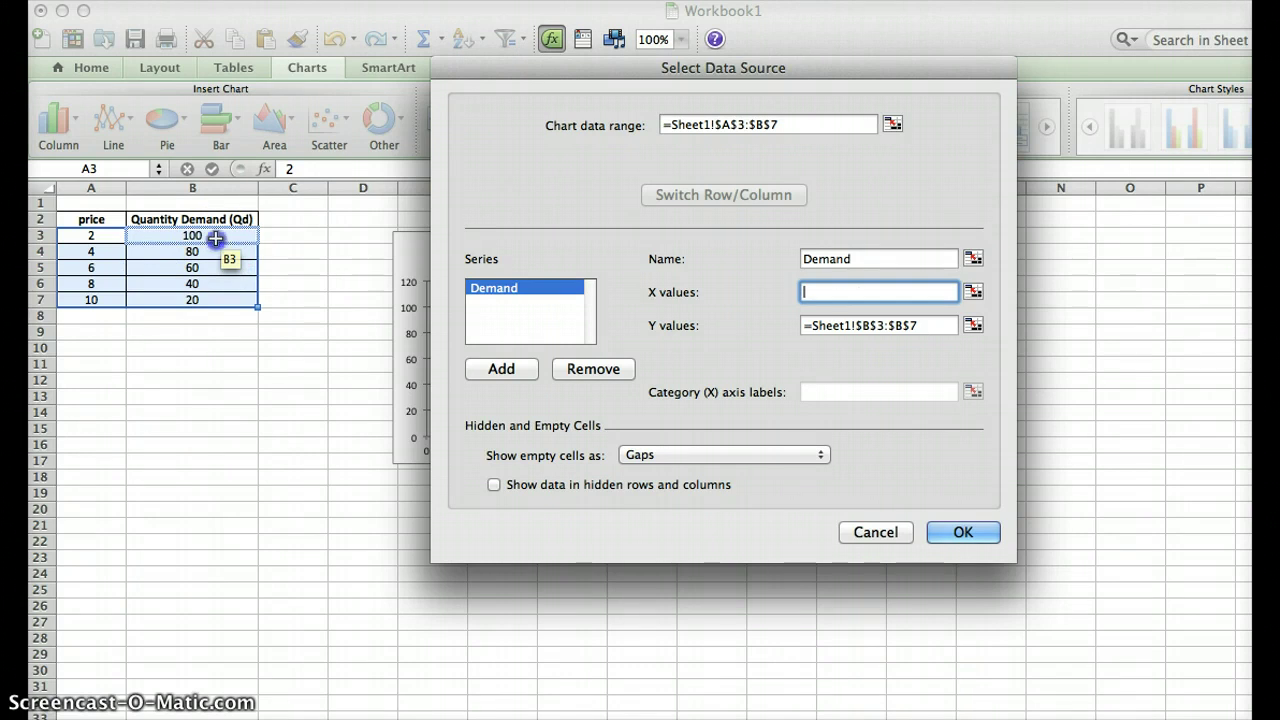
left_click_drag(216, 238, 227, 297)
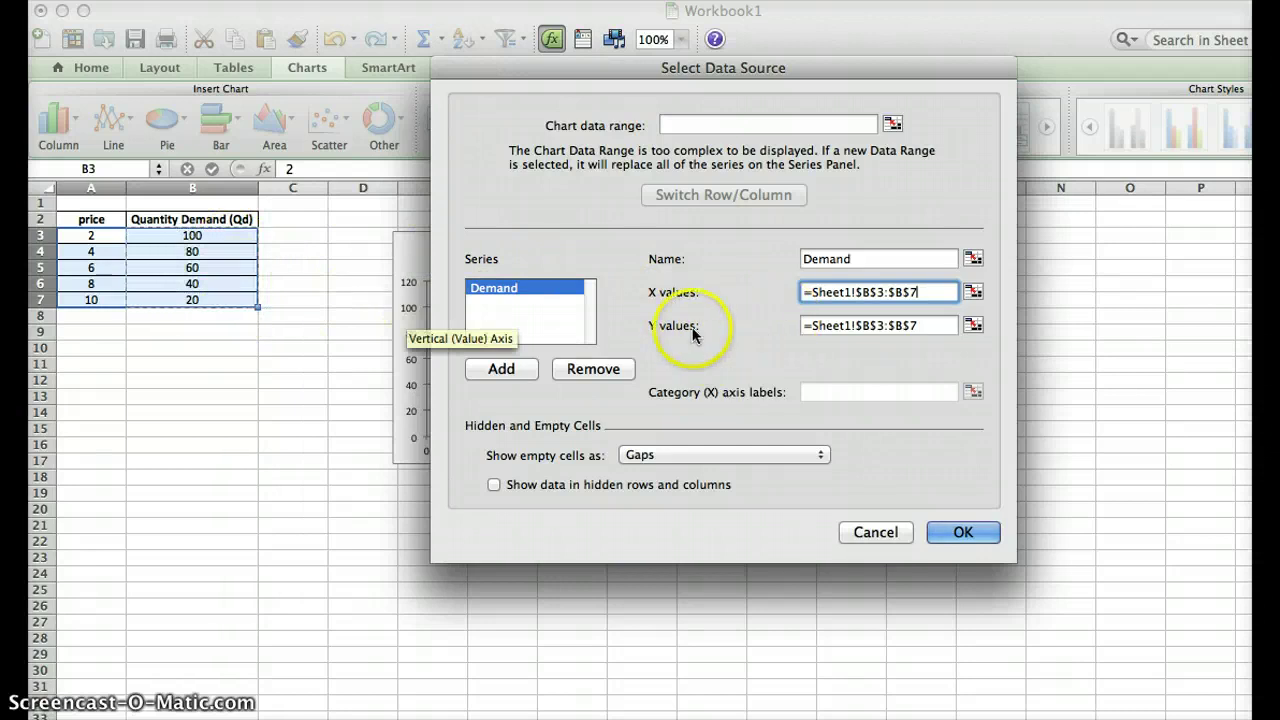
- Replace the Demand series' Y values with the price cells, =Sheet1!$A$3:$A$7, and apply the data source changes
left_click(810, 327)
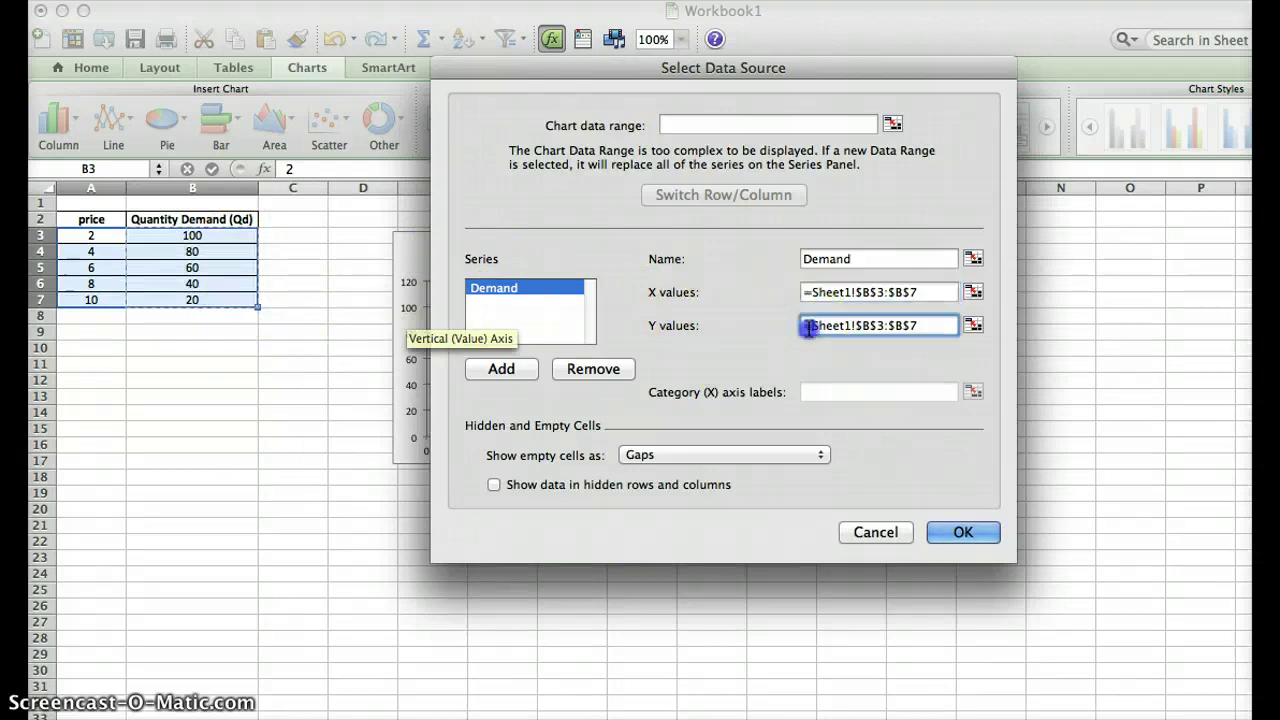
left_click_drag(947, 310, 805, 323)
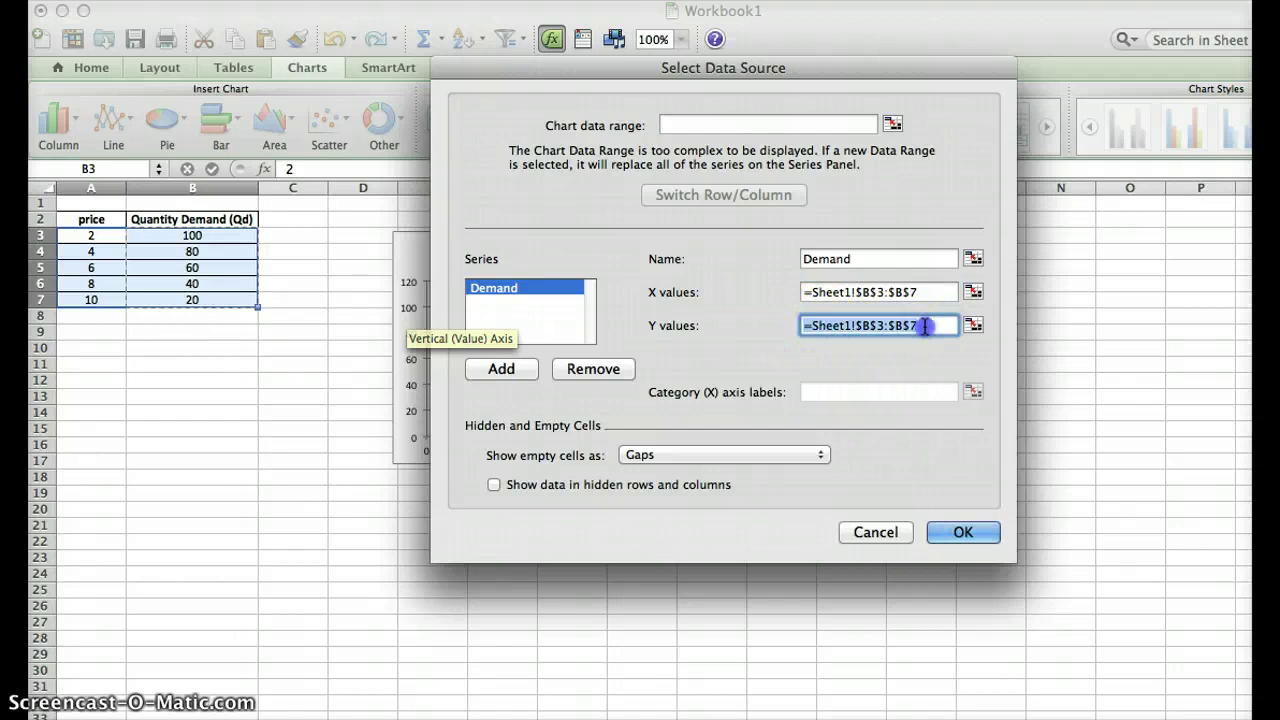
key("BackSpace")
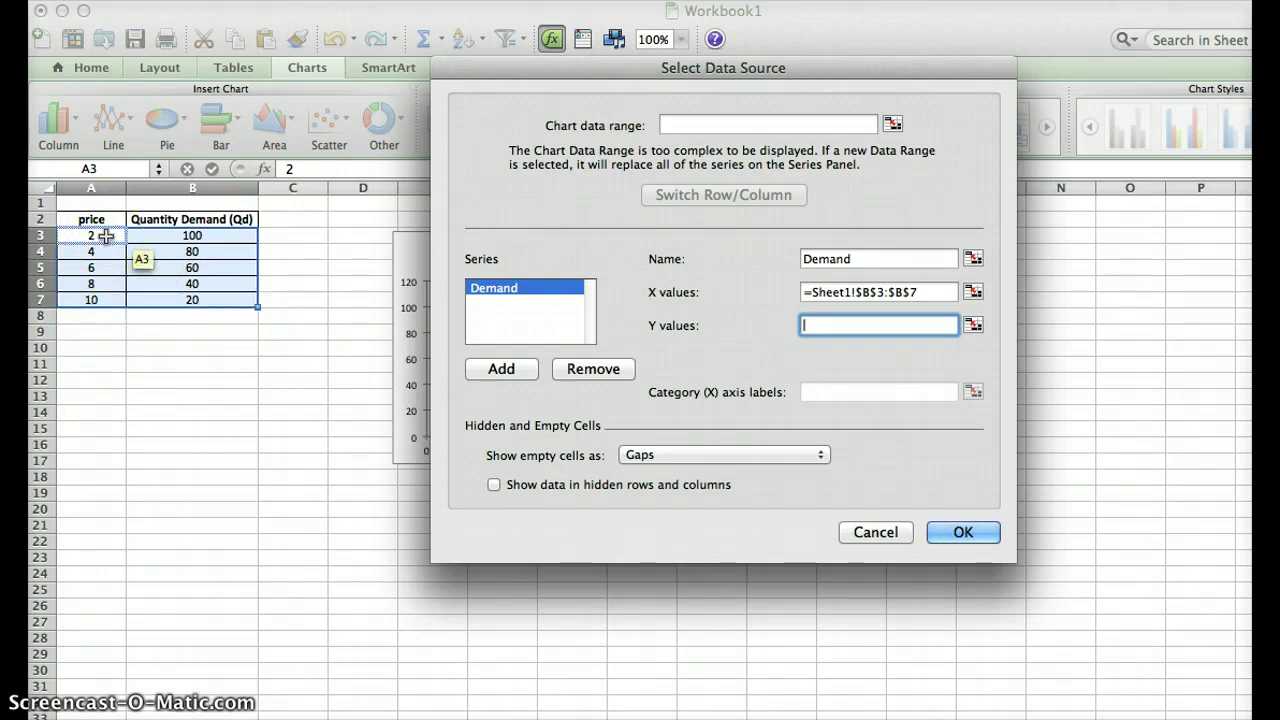
left_click_drag(105, 236, 105, 296)
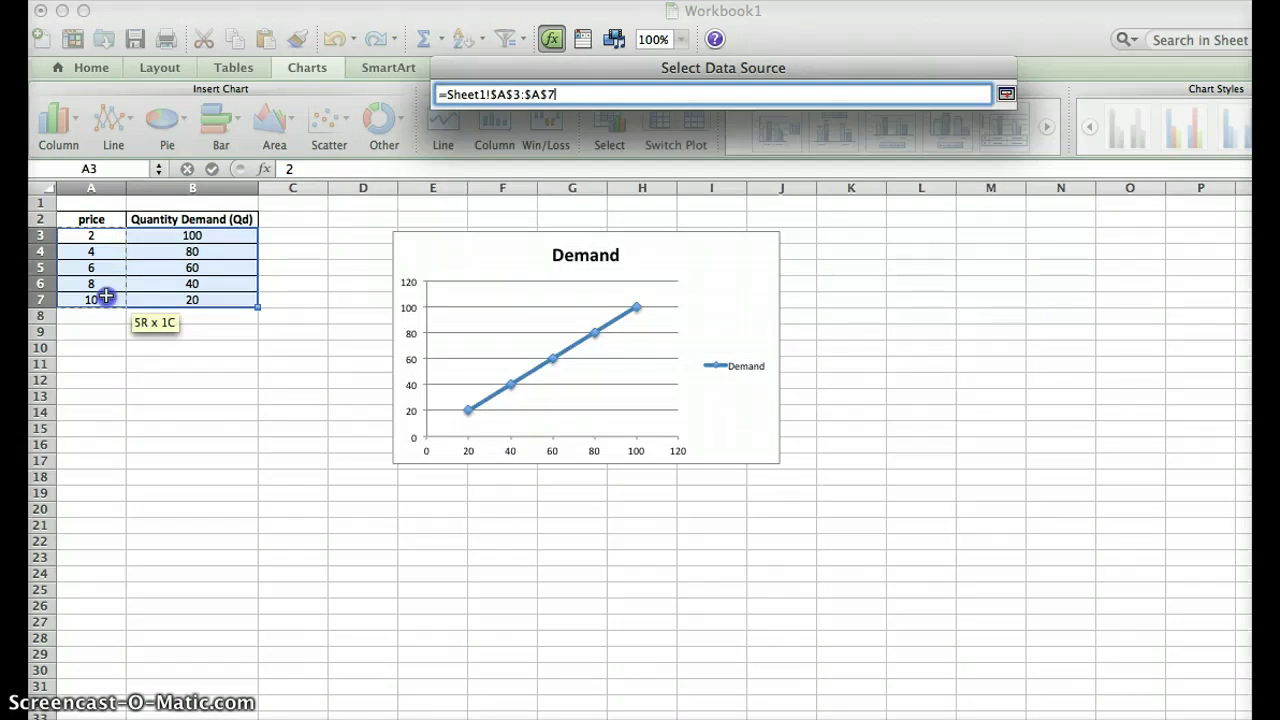
left_click_drag(105, 296, 105, 296)
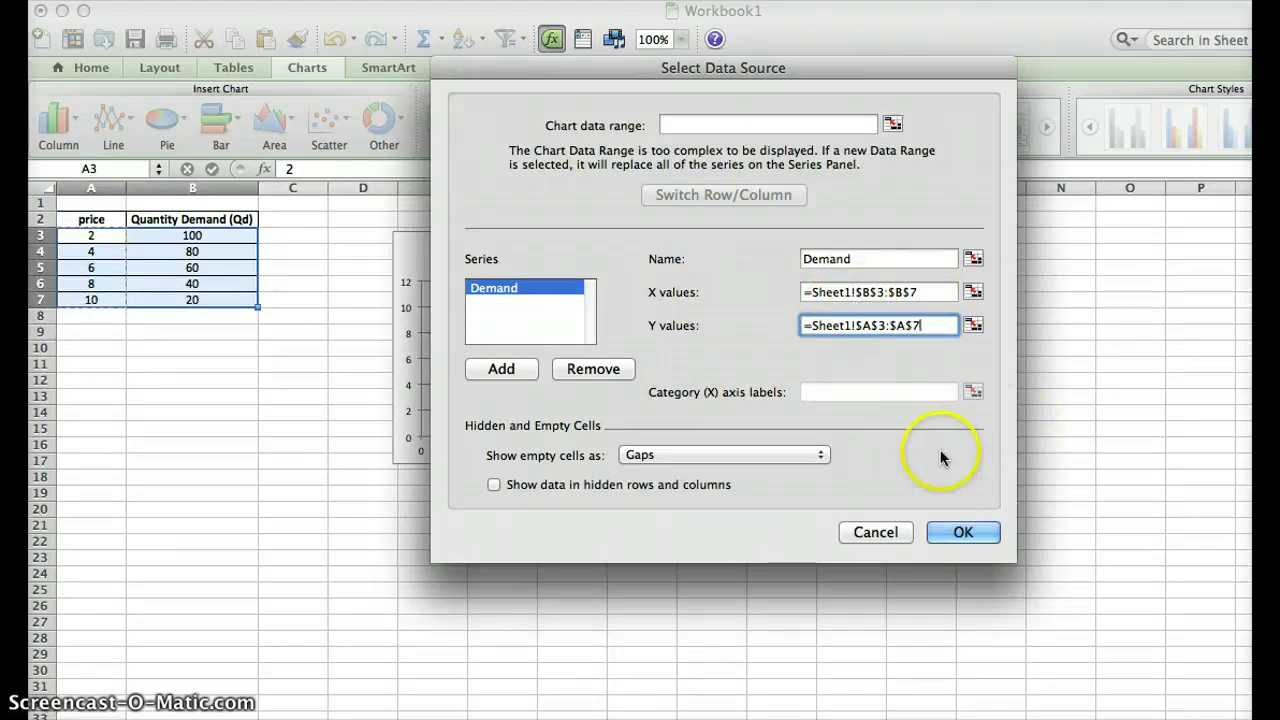
left_click(960, 533)
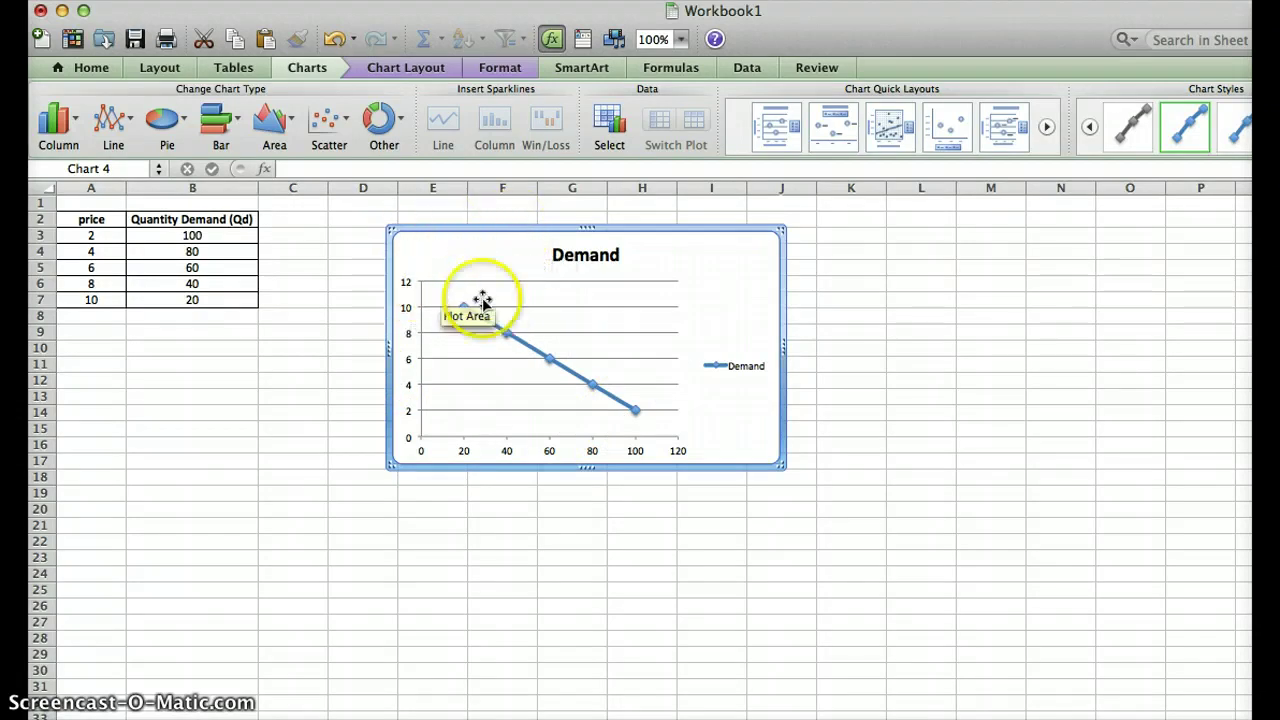
- Copy the finished Demand chart and switch to the worksheet document in Word
right_click(507, 228)
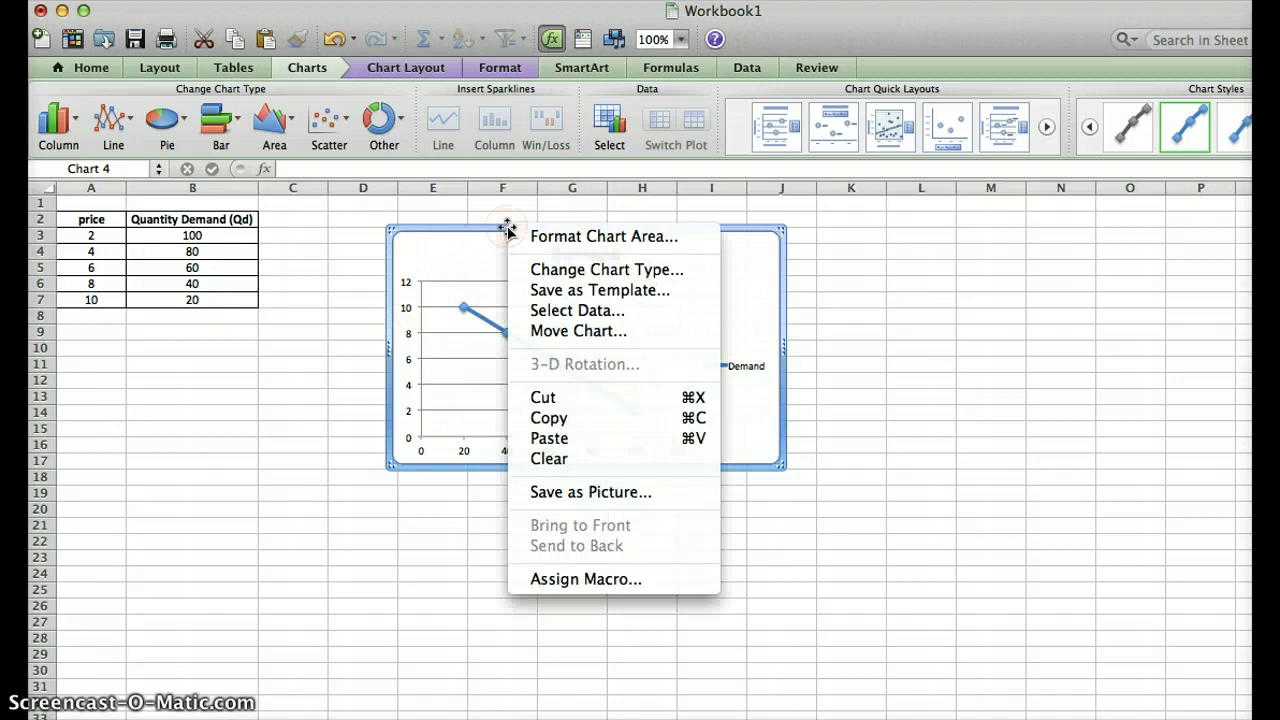
left_click(563, 425)
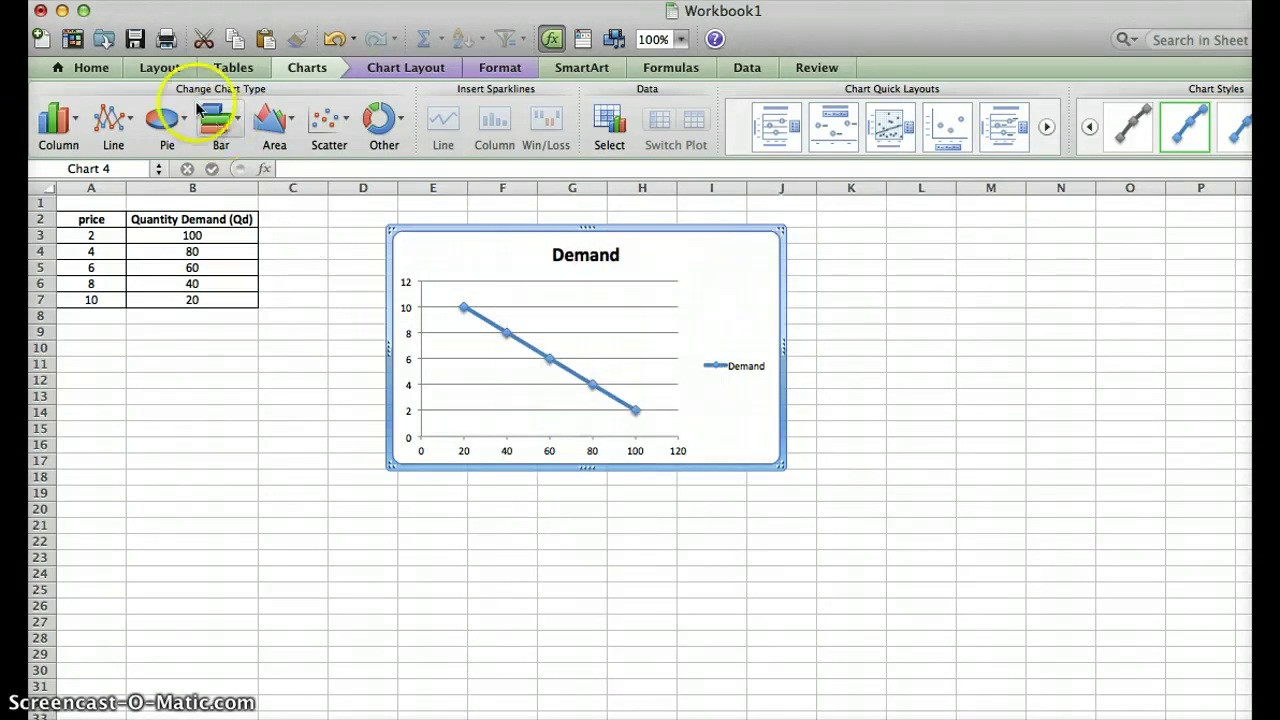
key("ctrl+Up")
left_click(1238, 632)
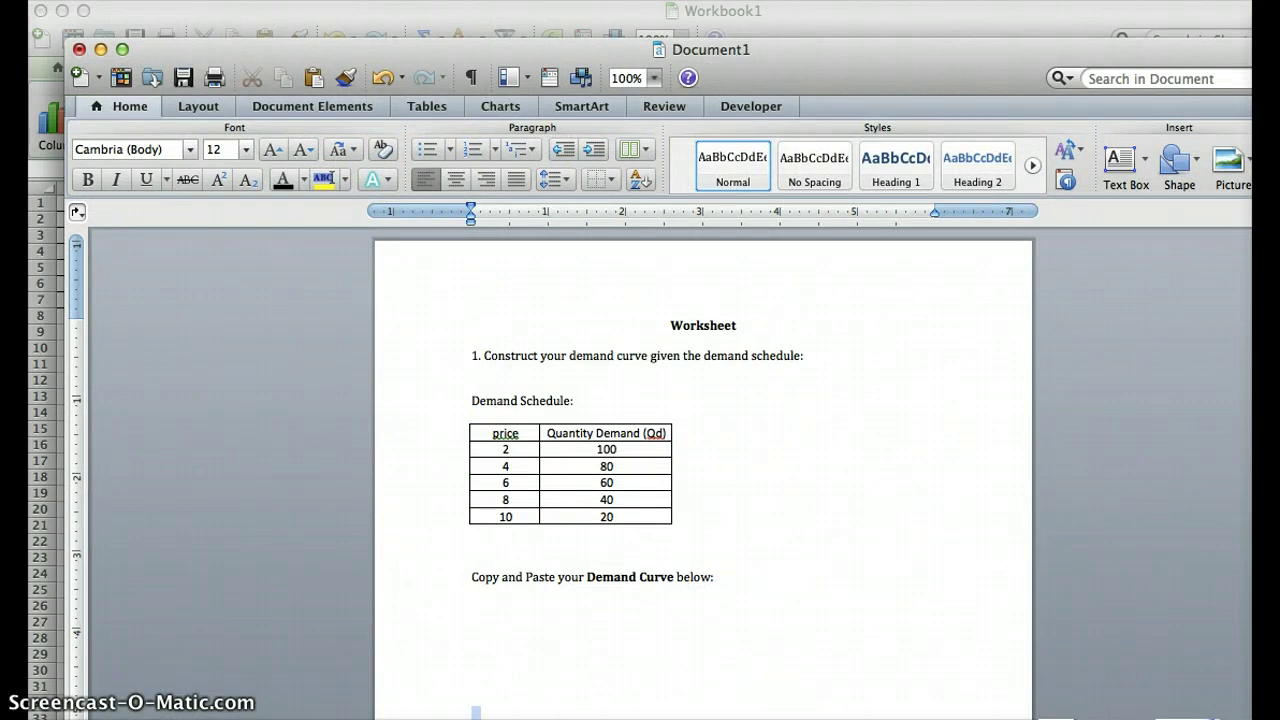
- Paste the Demand chart under the line "Copy and Paste your Demand Curve below:"
left_click_drag(772, 685, 762, 625)
left_click(628, 632)
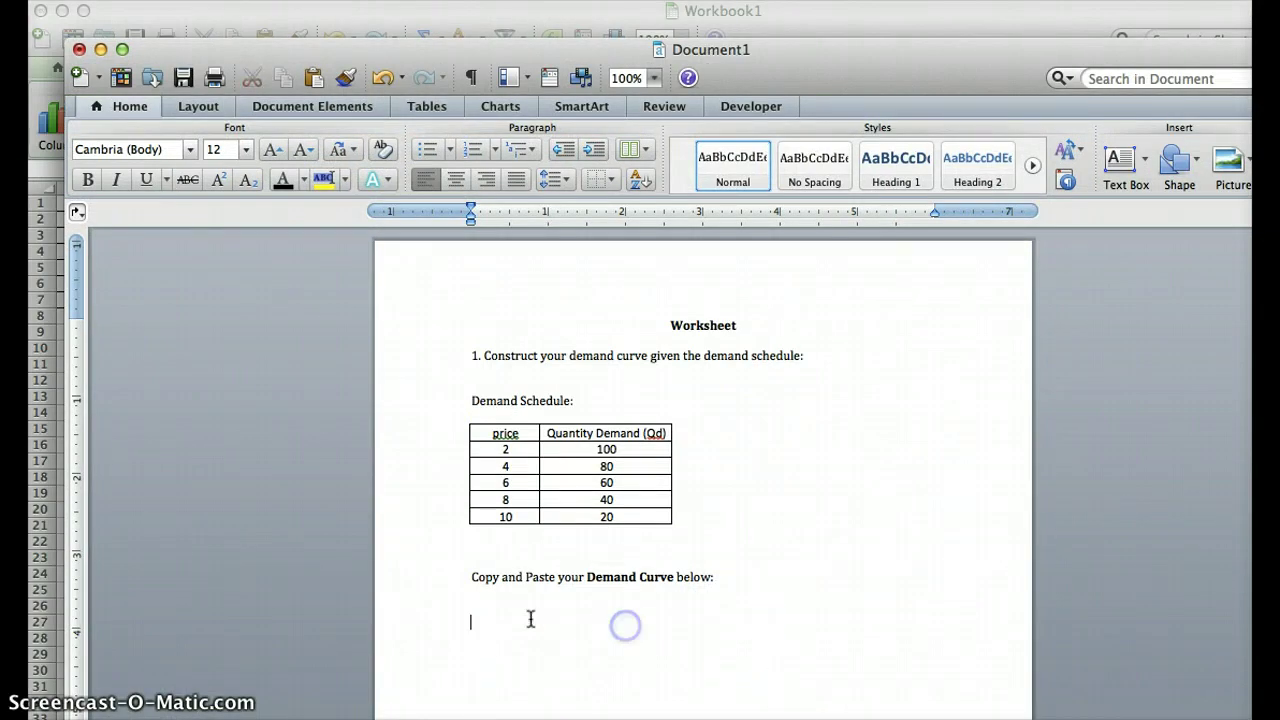
left_click(514, 613)
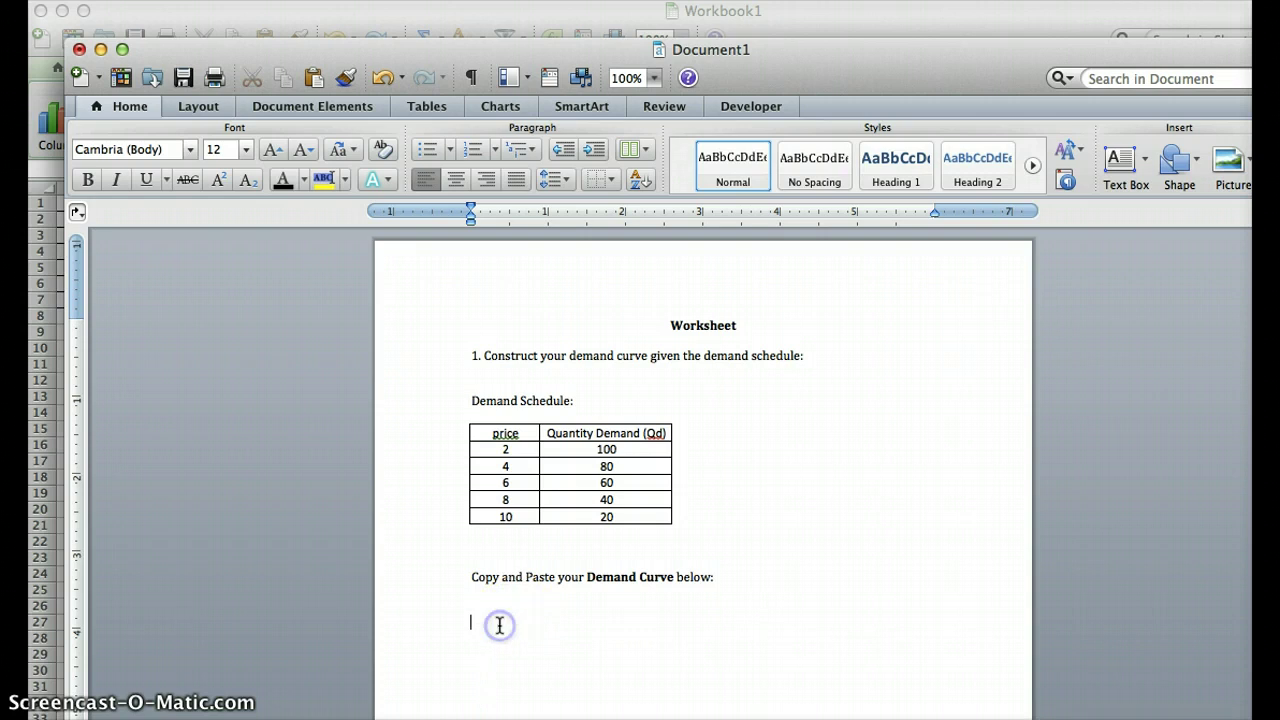
right_click(499, 625)
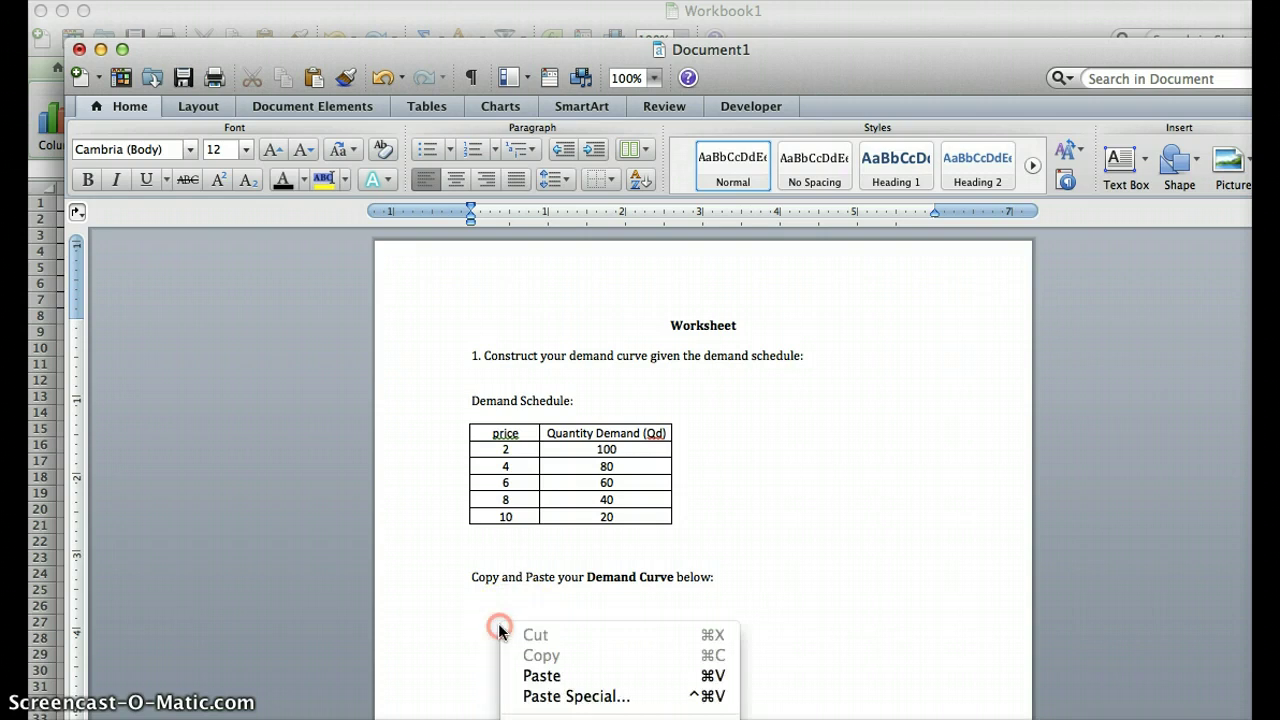
left_click(545, 678)
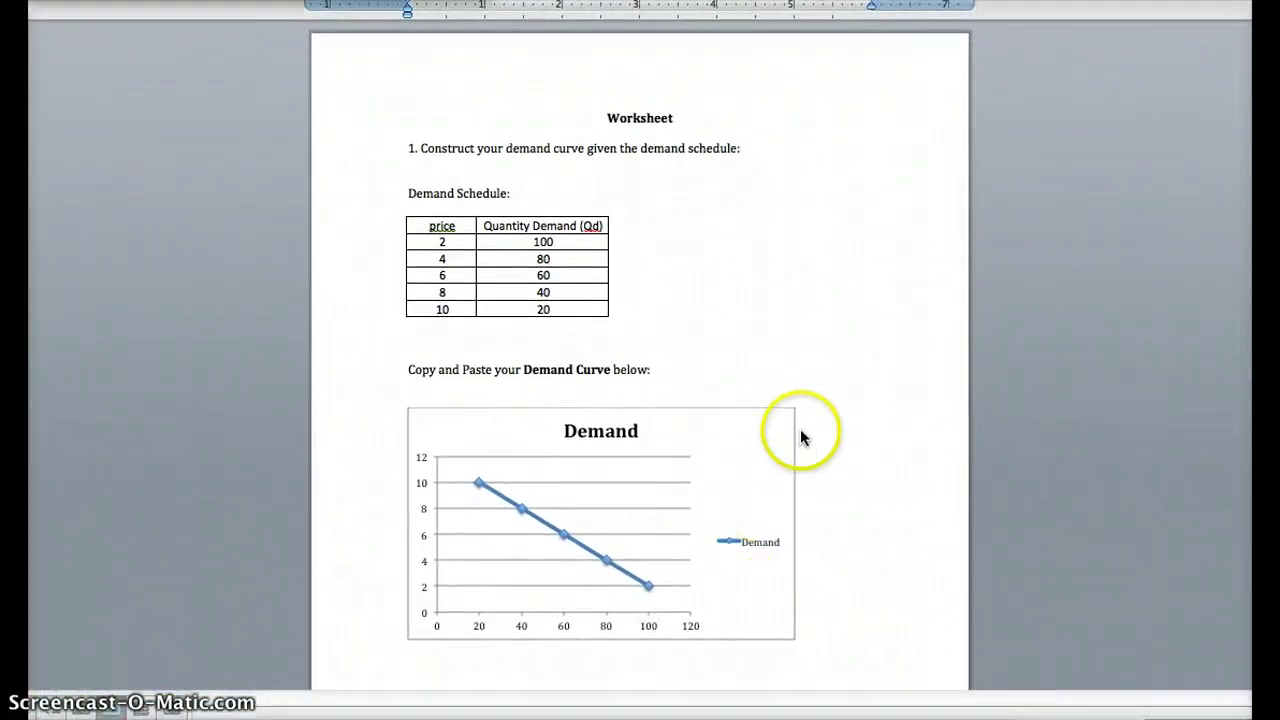
scroll(829, 459, "down", 2)
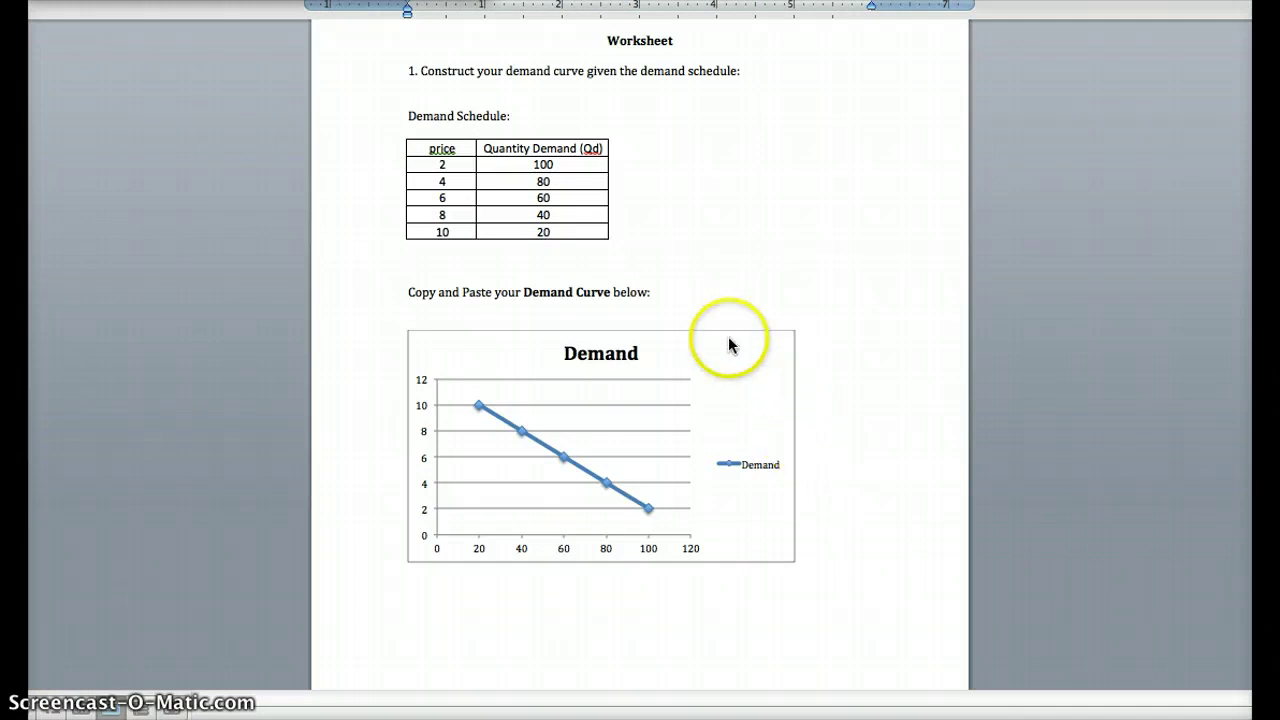
left_click(828, 395)
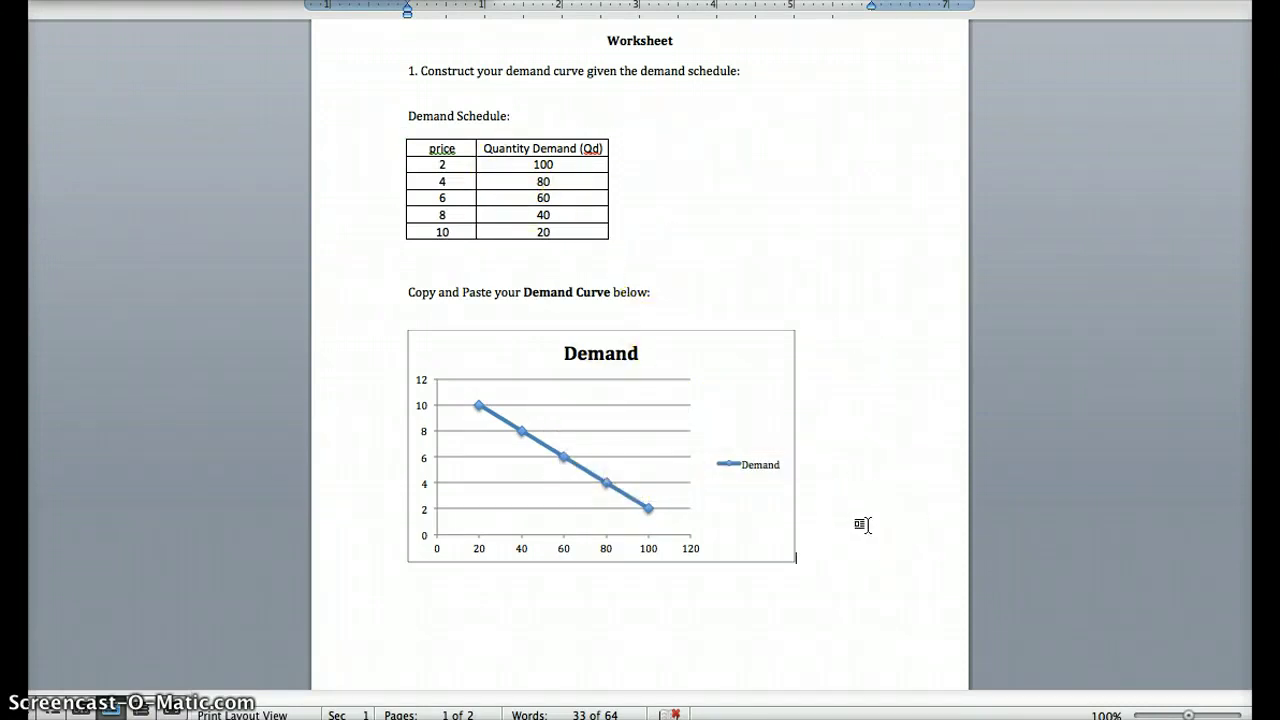
scroll(862, 525, "down", 3)
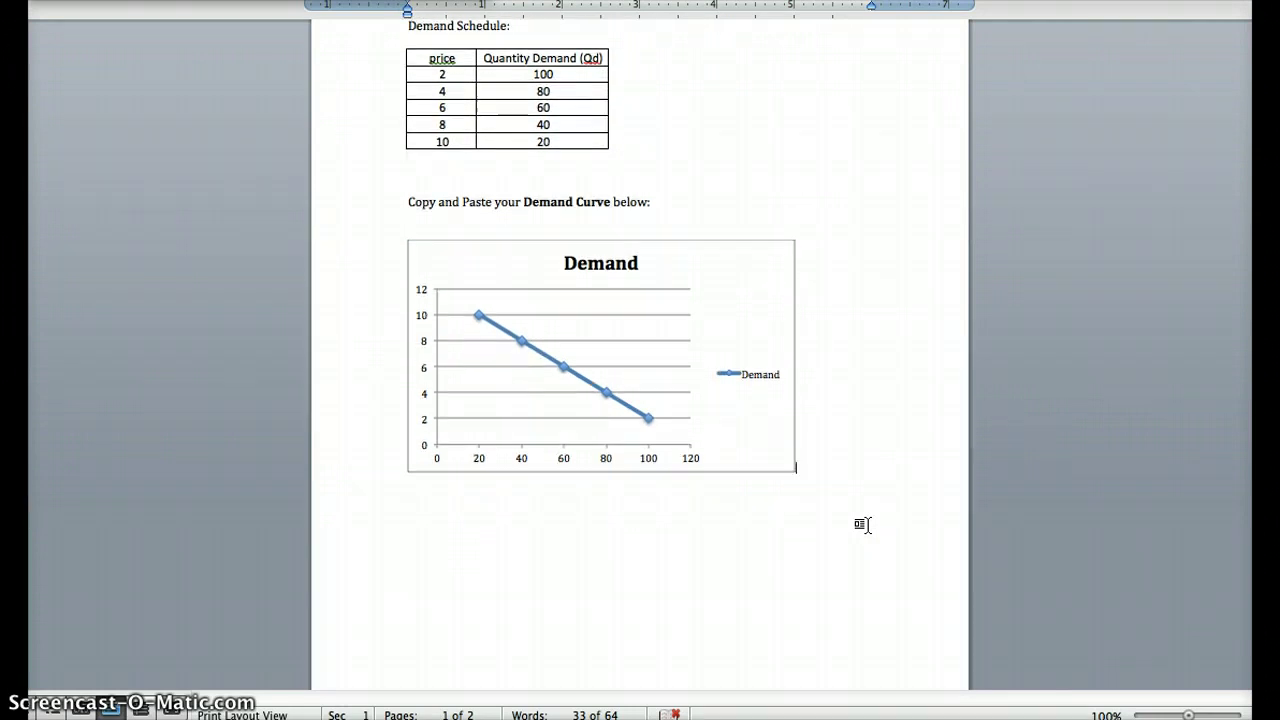
- Delete surplus blank lines above question 2 in the worksheet, below the pasted Demand chart
scroll(862, 525, "down", 12)
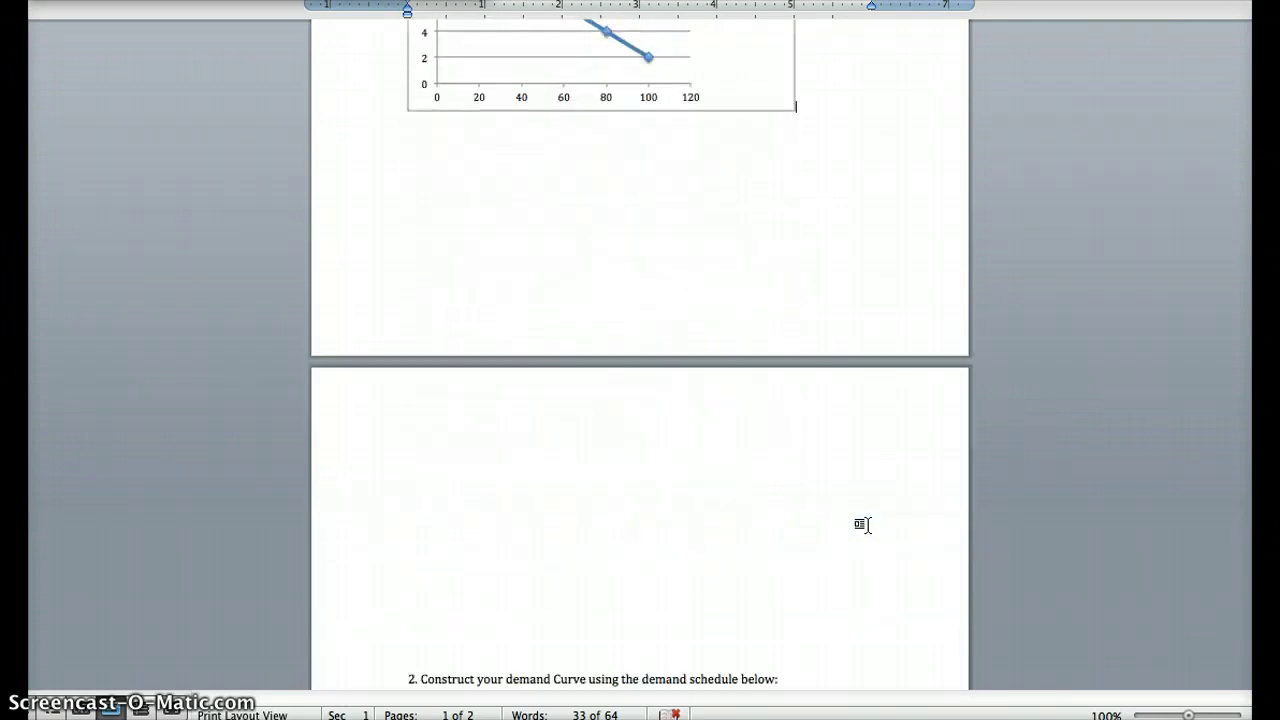
left_click(720, 638)
scroll(720, 640, "down", 2)
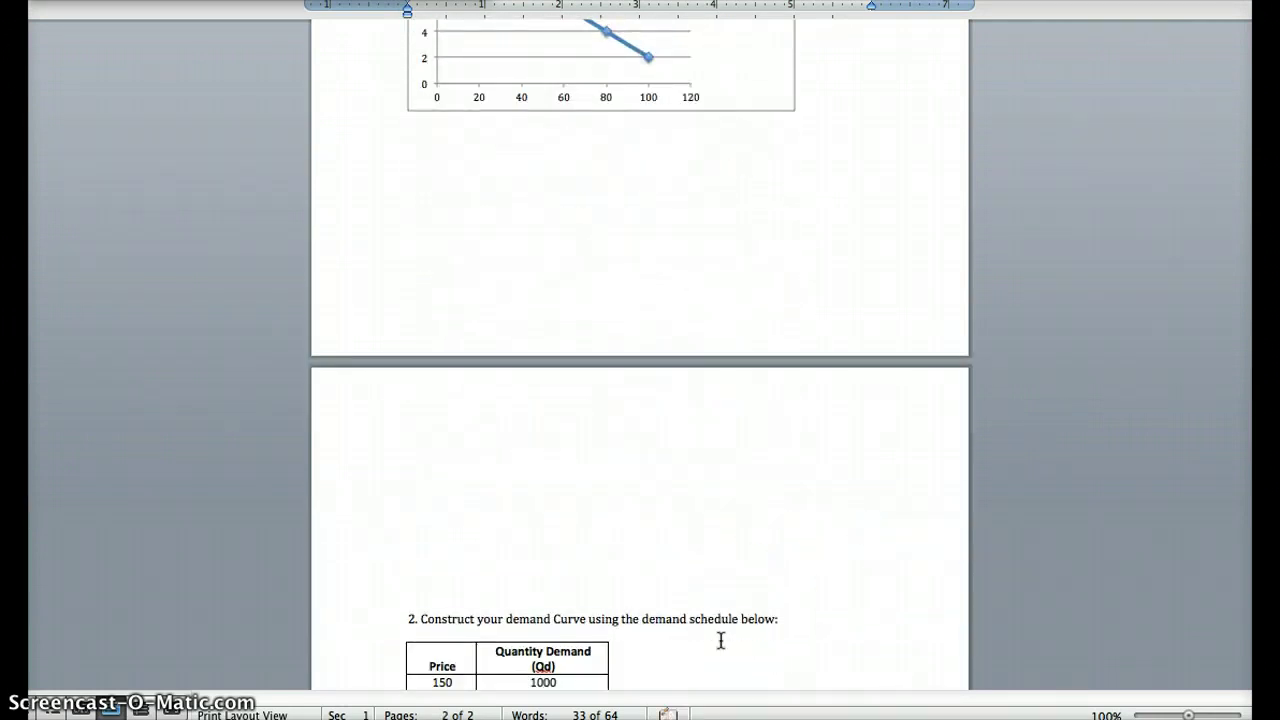
key("BackSpace")
key("BackSpace")
key("BackSpace")
key("BackSpace")
key("BackSpace")
key("BackSpace")
key("BackSpace")
key("BackSpace")
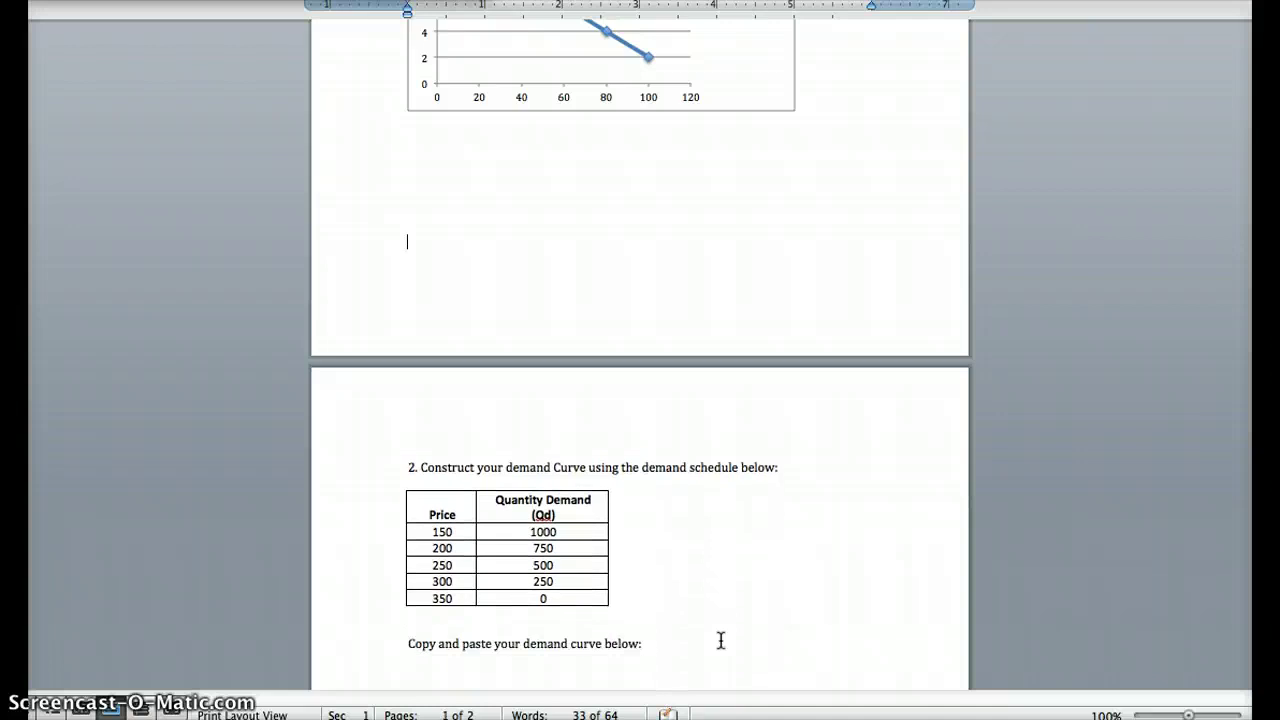
- Switch to the Excel workbook and find the second demand schedule, with prices from 150 to 350
scroll(760, 600, "down", 5)
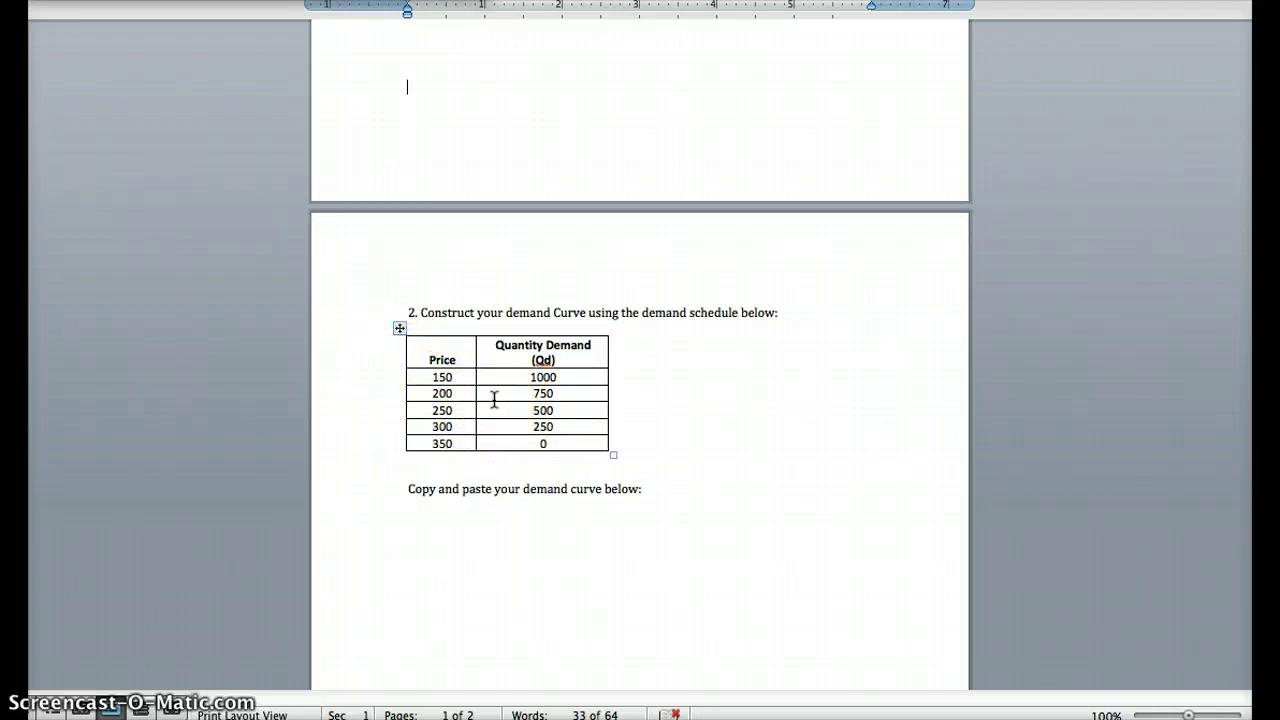
key("ctrl+Up")
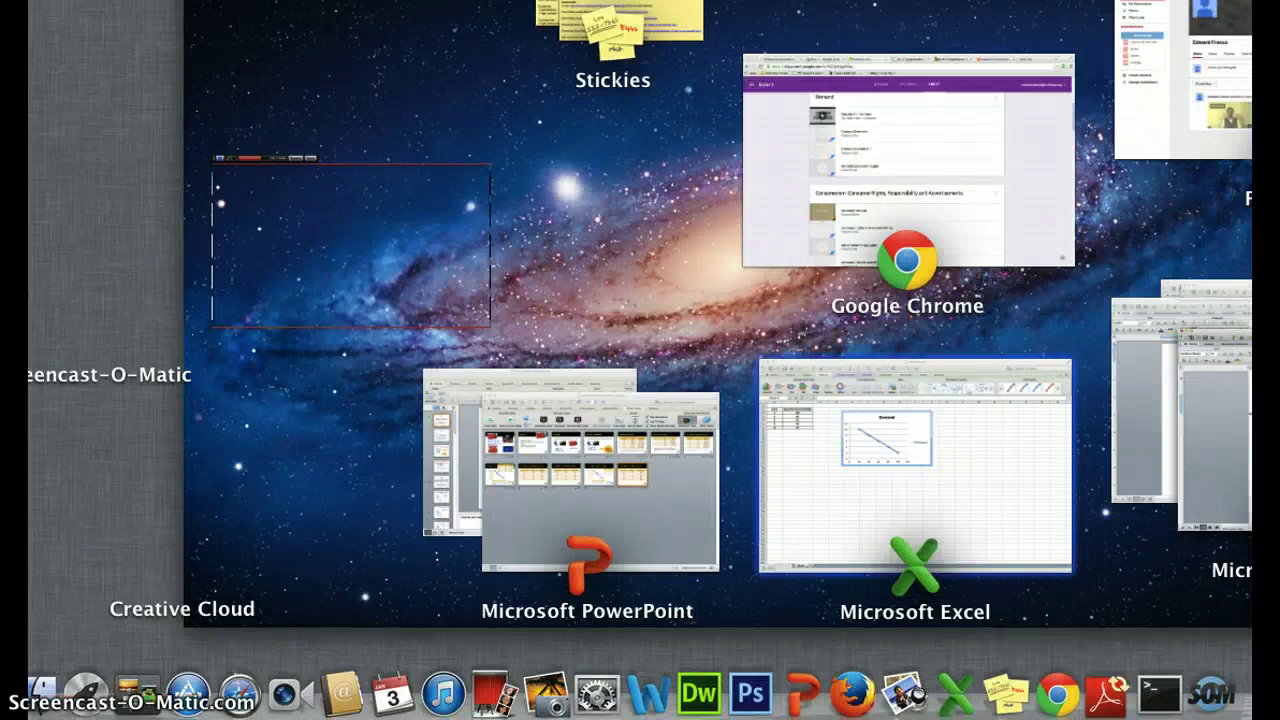
left_click(762, 471)
scroll(749, 469, "up", 10)
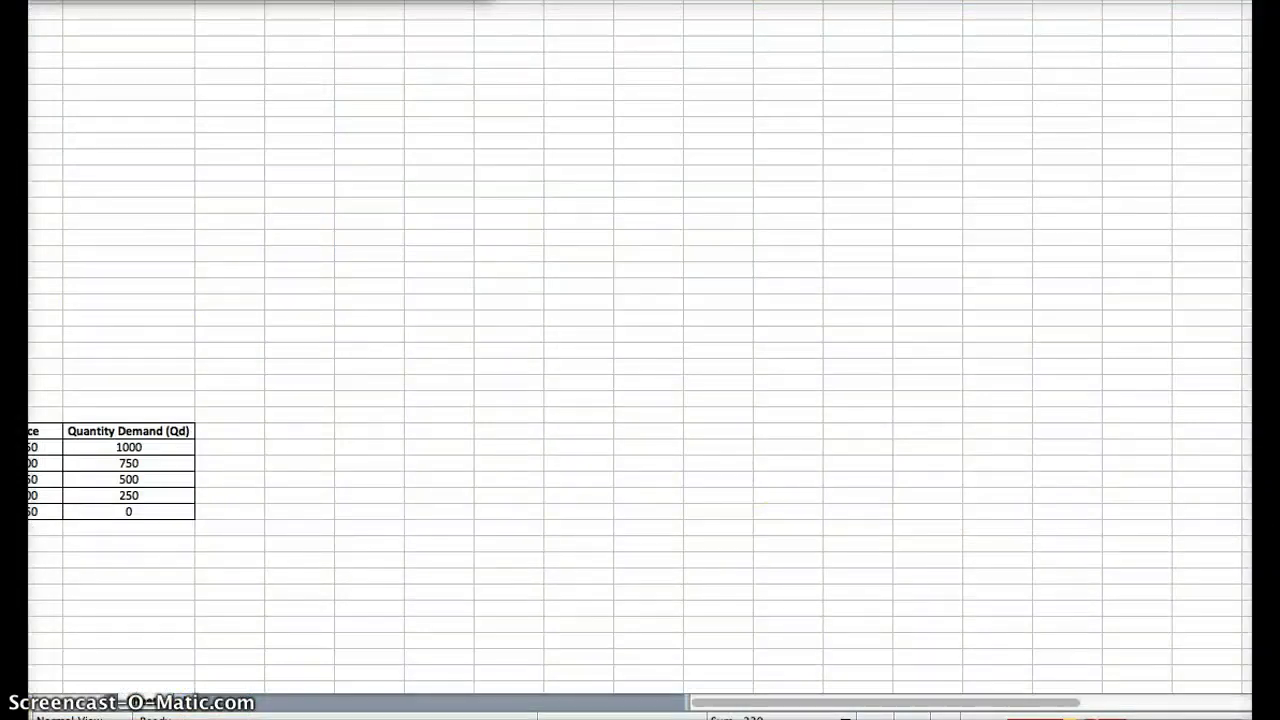
scroll(640, 360, "left", 2)
scroll(390, 455, "down", 4)
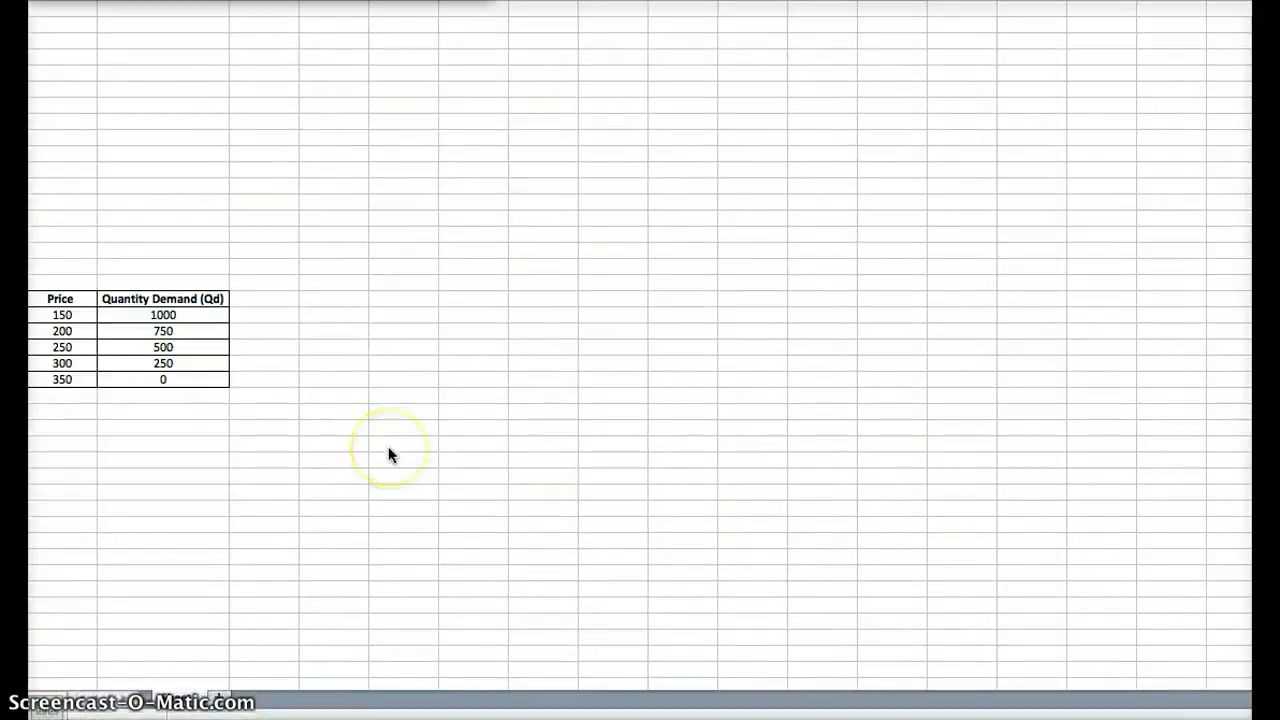
scroll(390, 455, "down", 6)
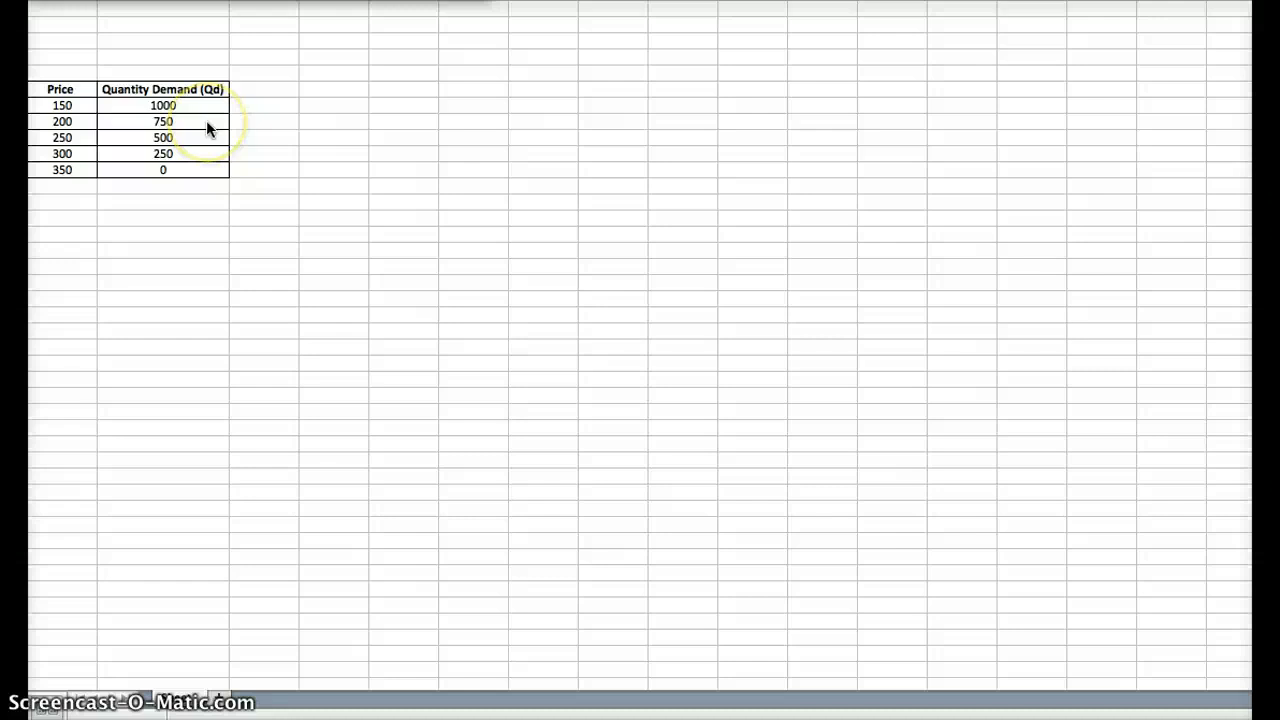
left_click(85, 106)
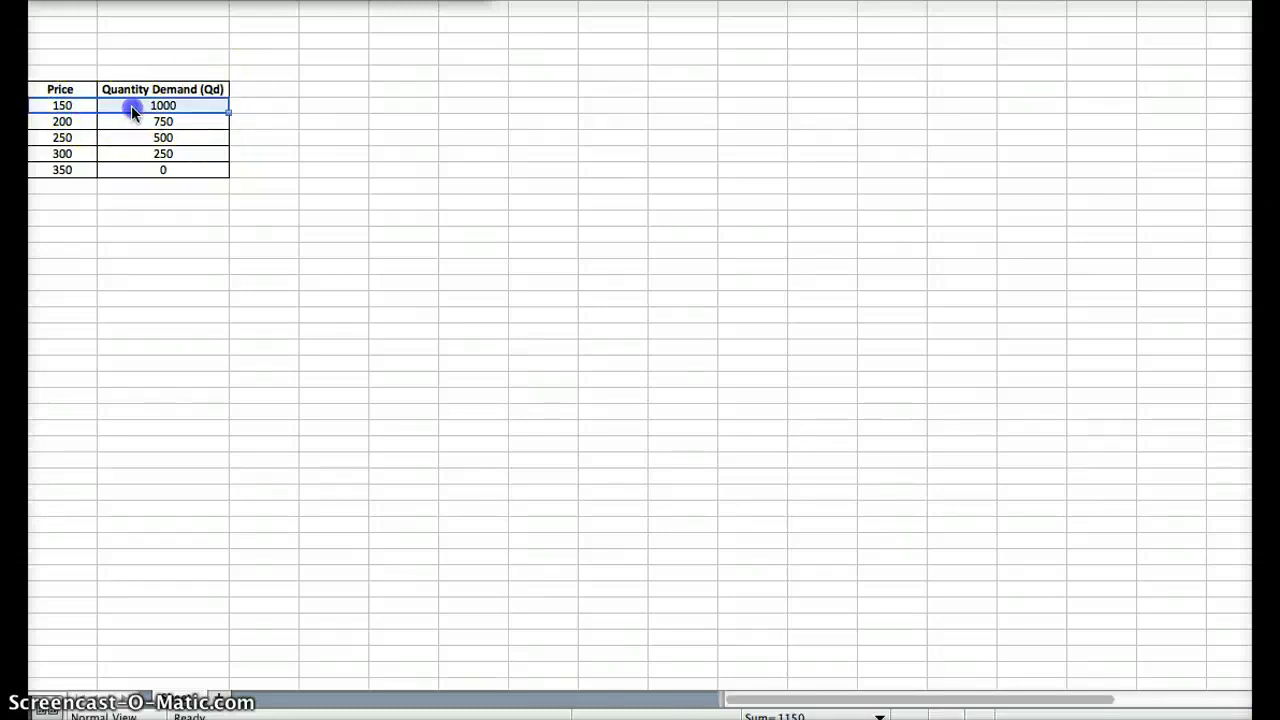
left_click_drag(131, 105, 150, 166)
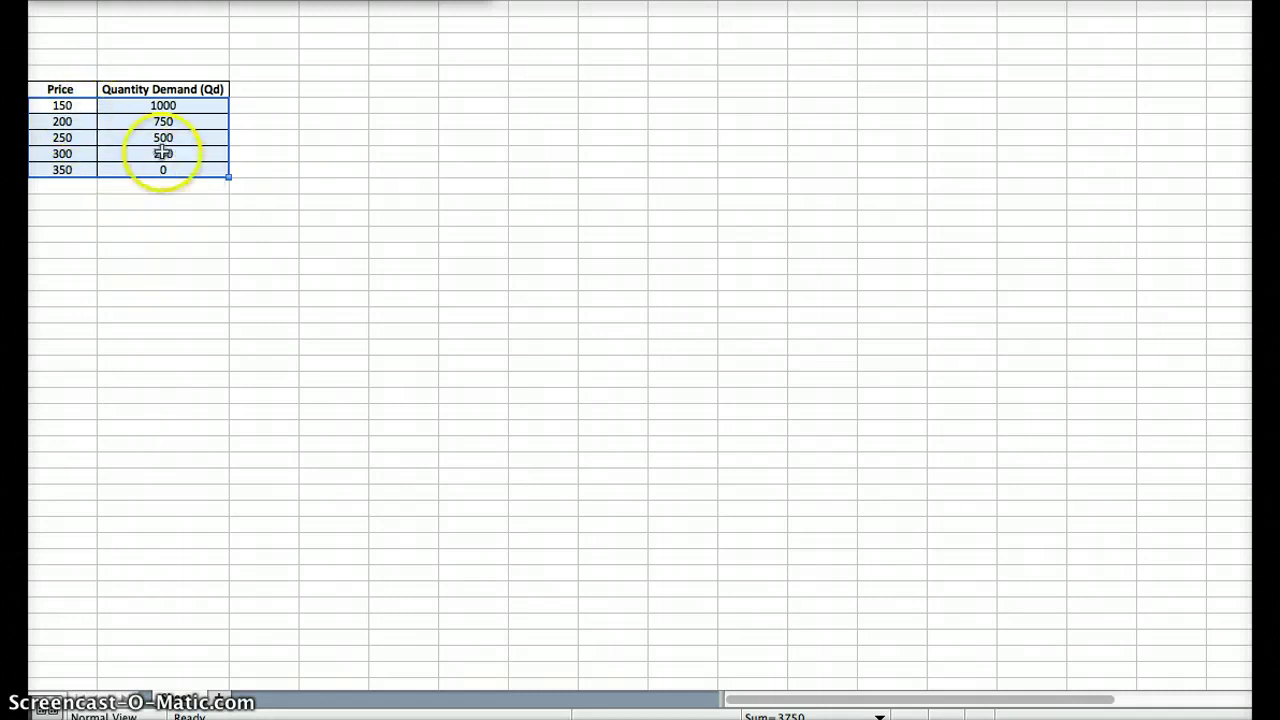
scroll(640, 315, "down", 3)
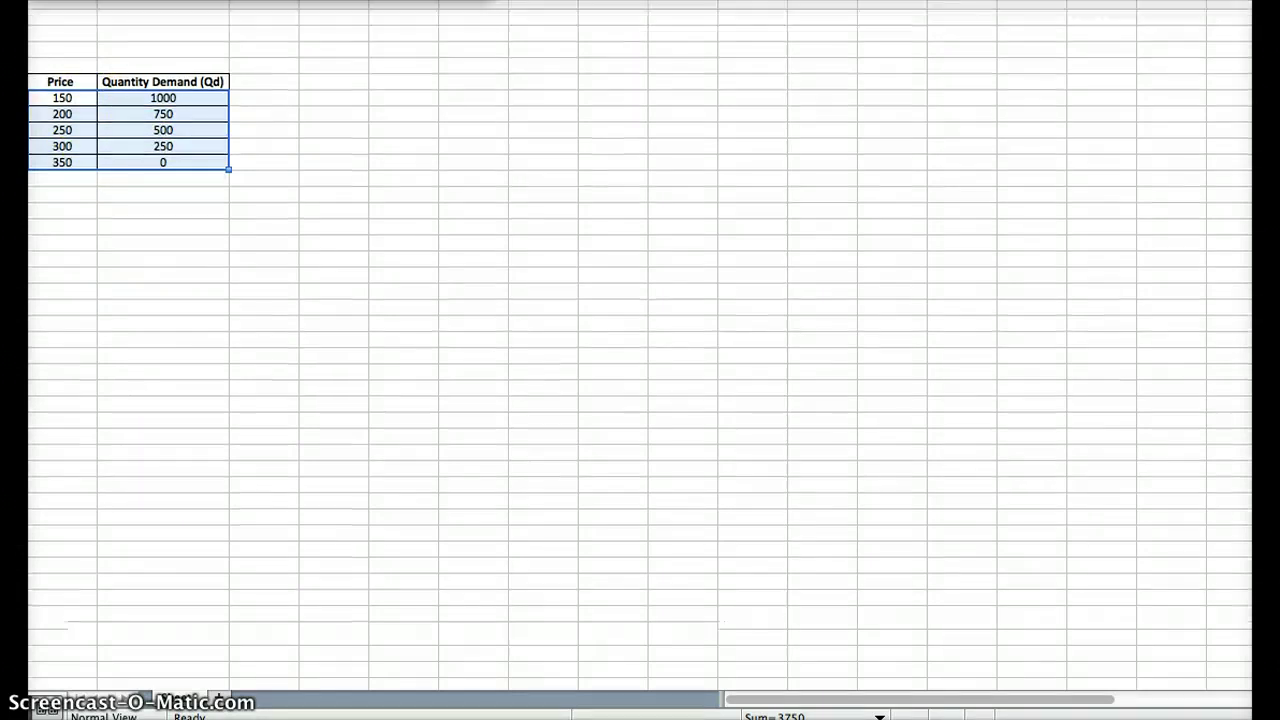
scroll(640, 315, "up", 3)
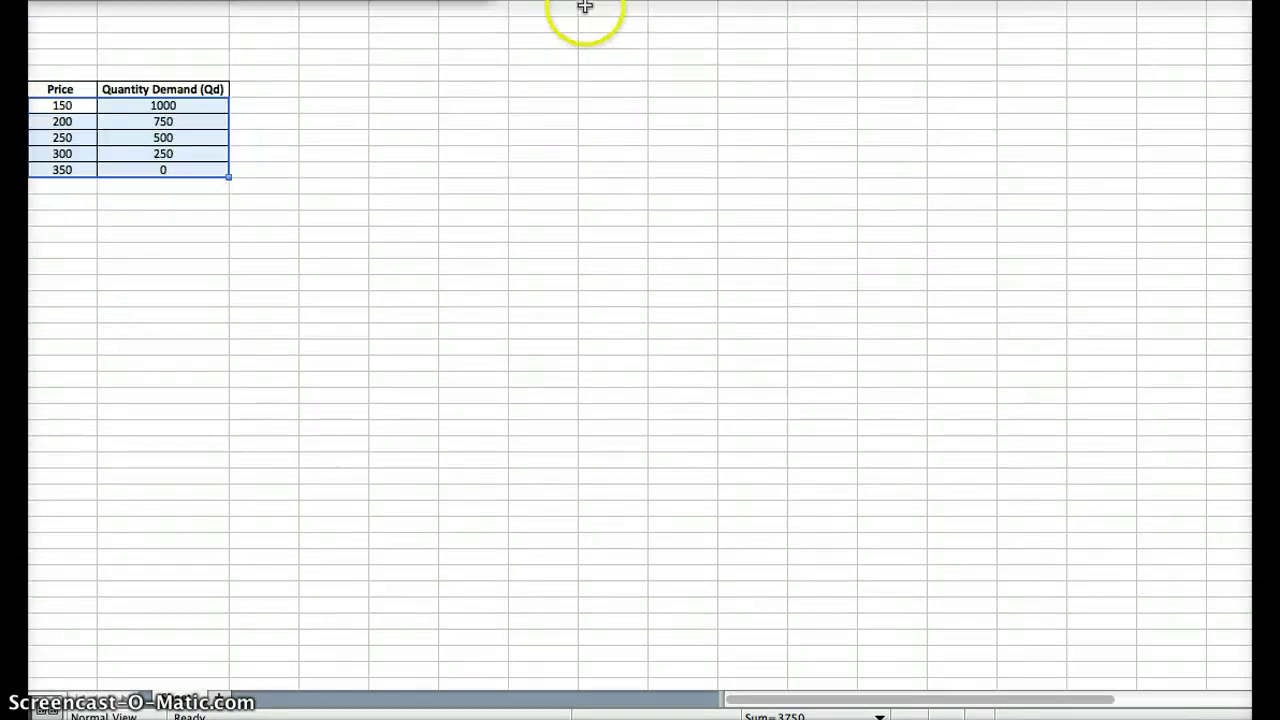
left_click_drag(586, 5, 554, 477)
scroll(554, 477, "down", 5)
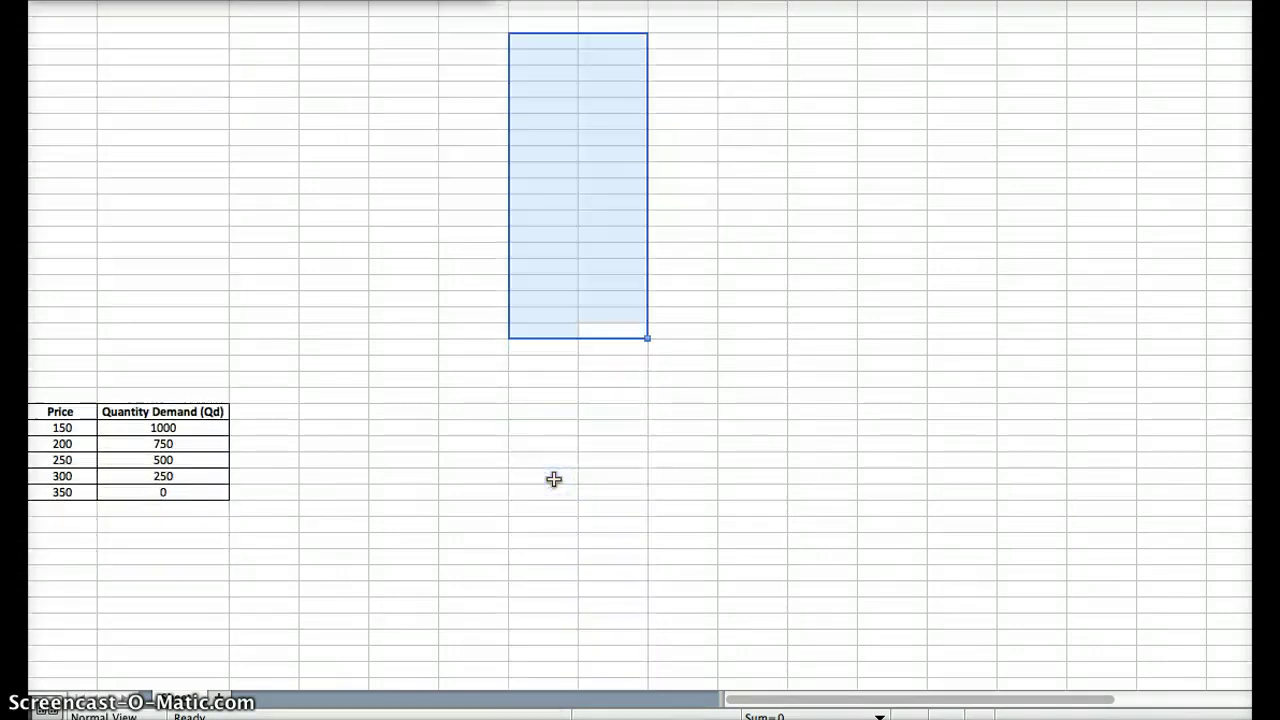
left_click(539, 467)
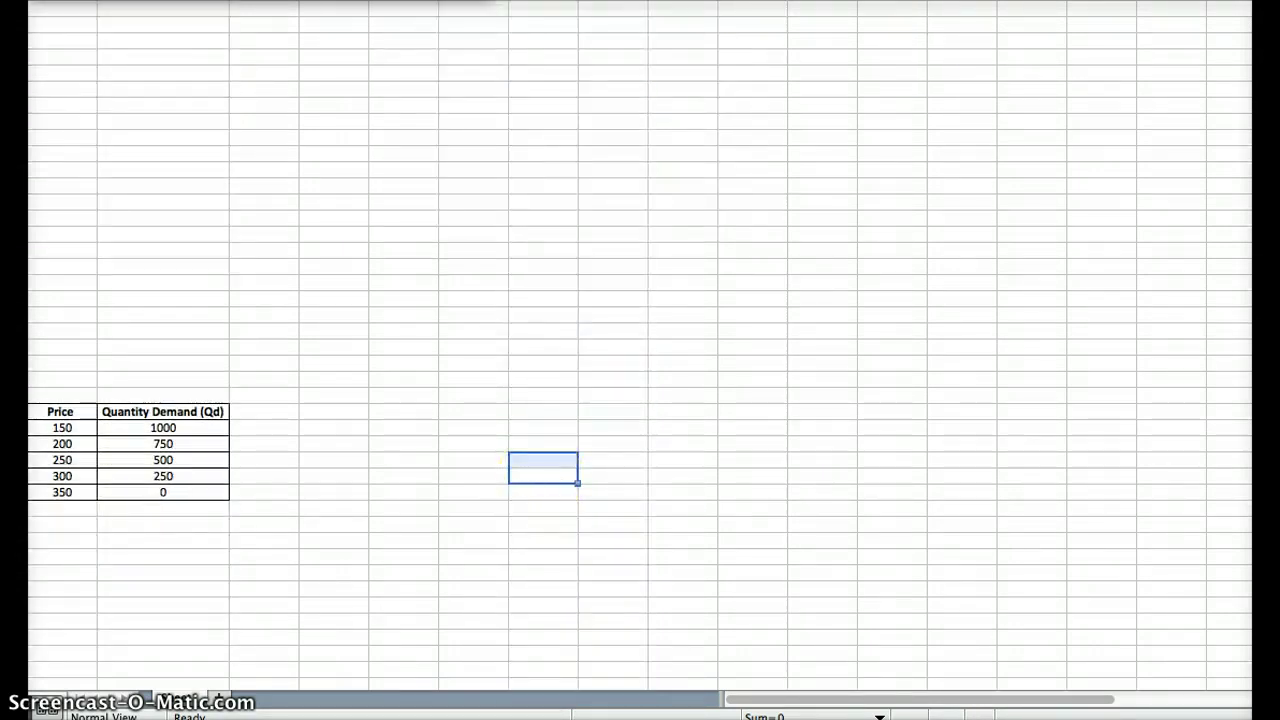
left_click_drag(1228, 137, 1222, 78)
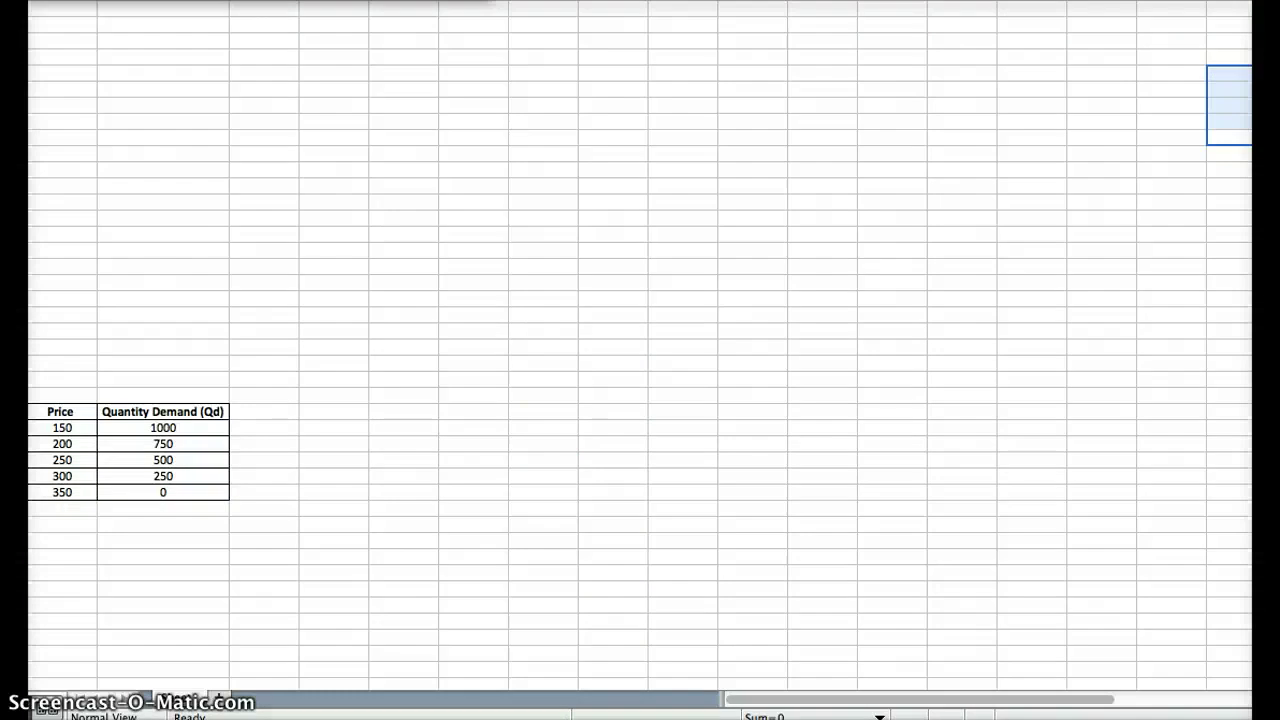
left_click(1245, 85)
left_click(1236, 182)
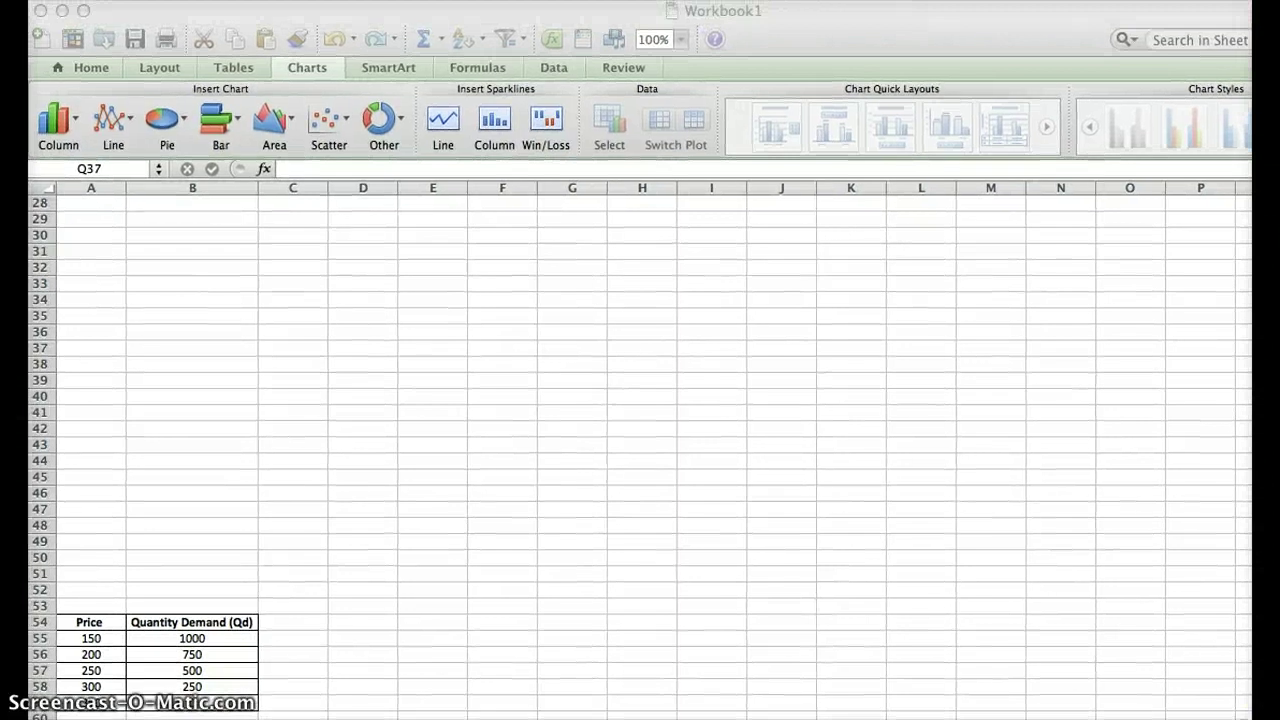
- Insert a Smooth Marked Scatter chart from the second demand schedule's values, A55:B59, and move it beside the table
scroll(742, 660, "down", 4)
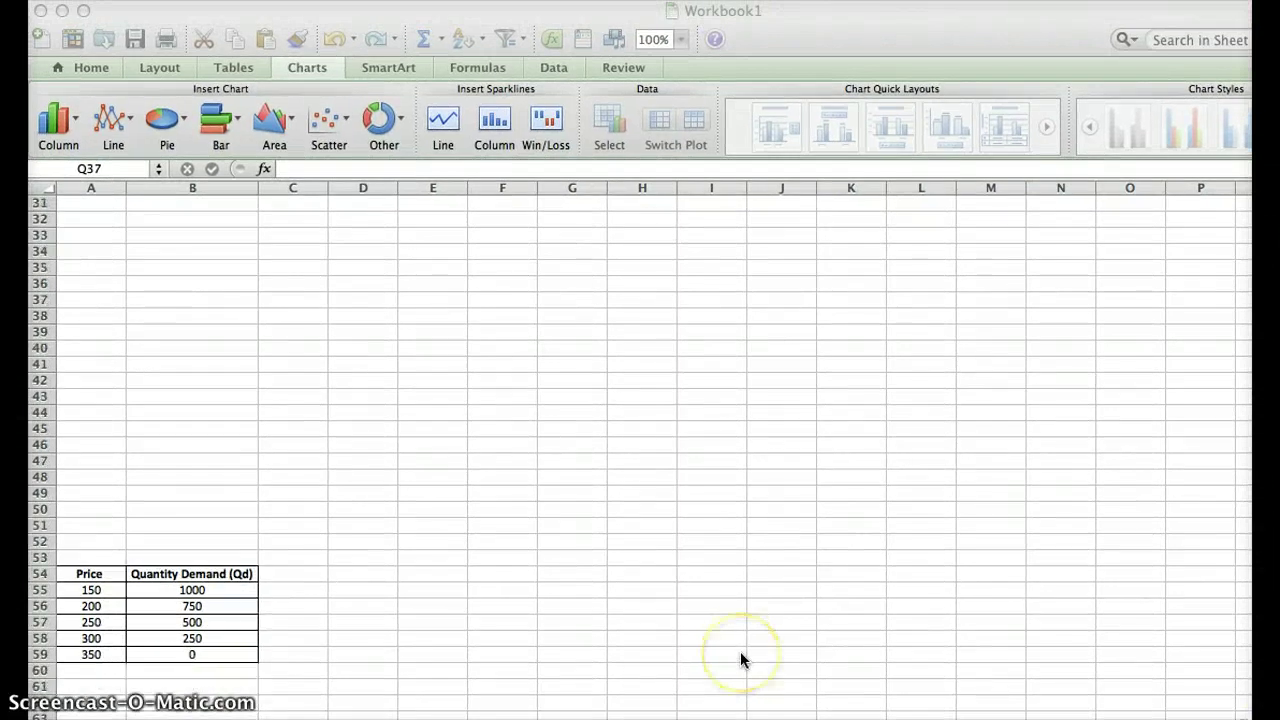
scroll(742, 660, "down", 3)
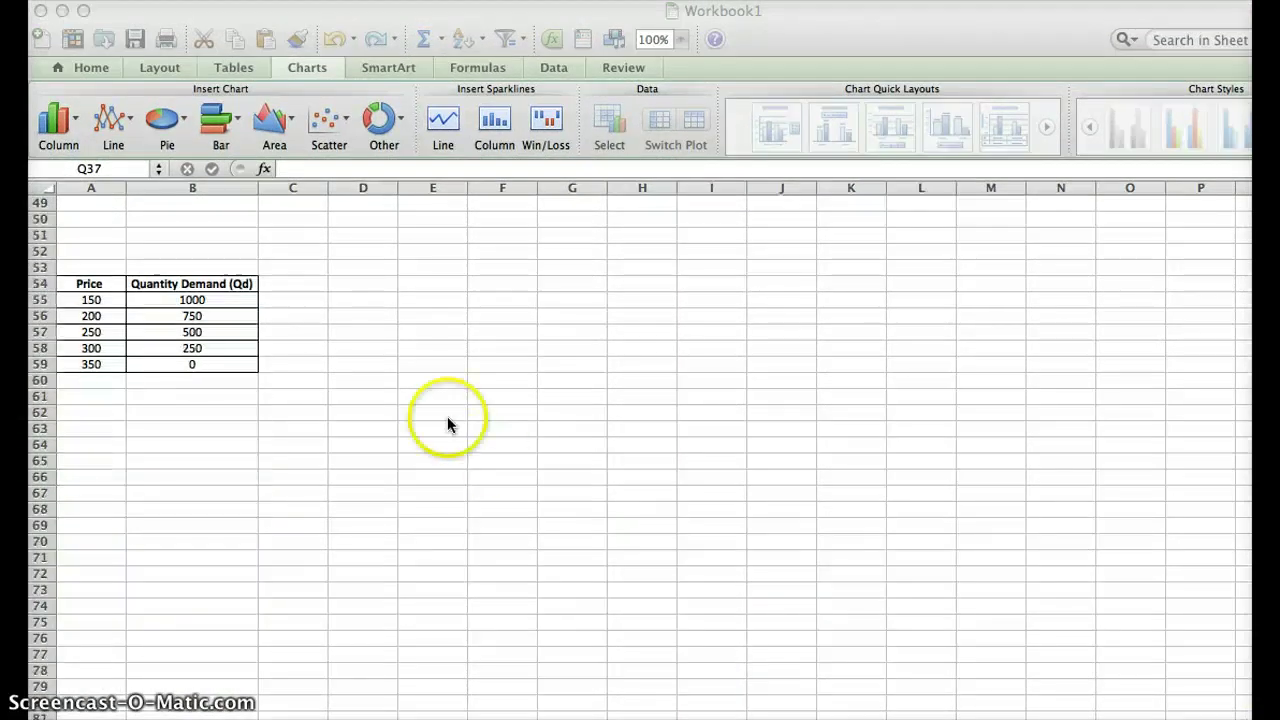
scroll(423, 334, "down", 1)
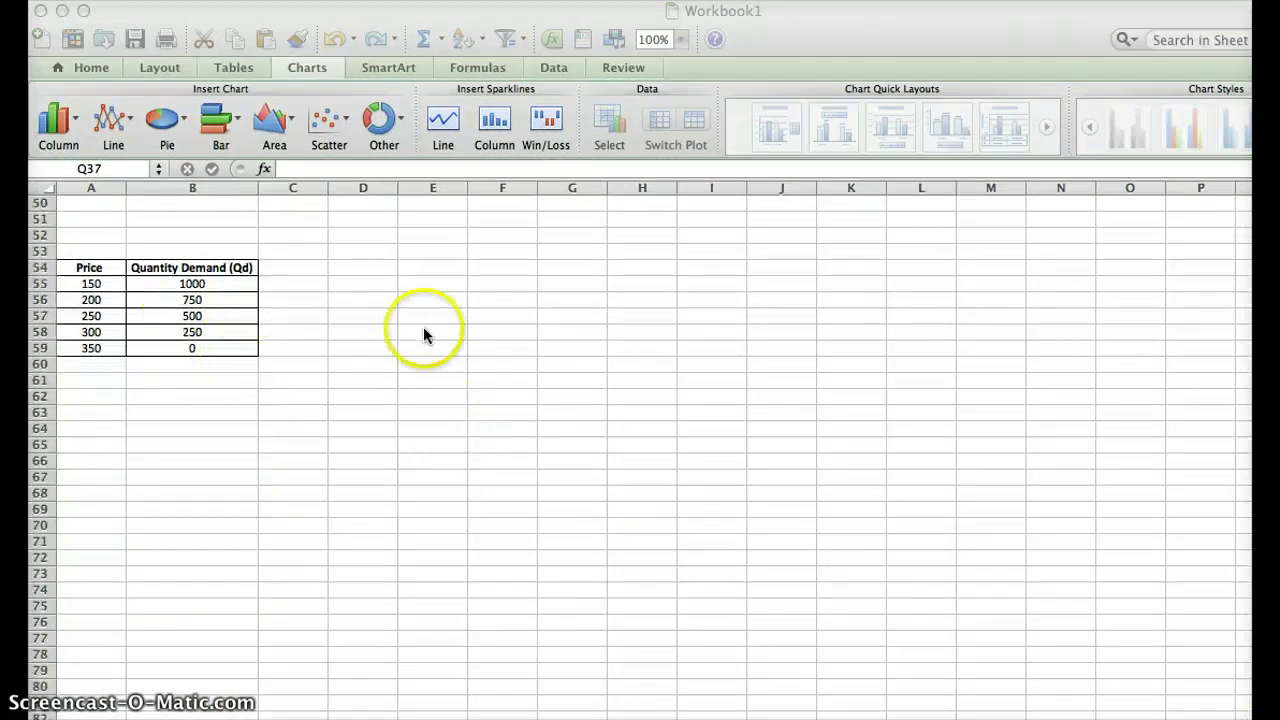
left_click(110, 283)
left_click_drag(104, 283, 186, 344)
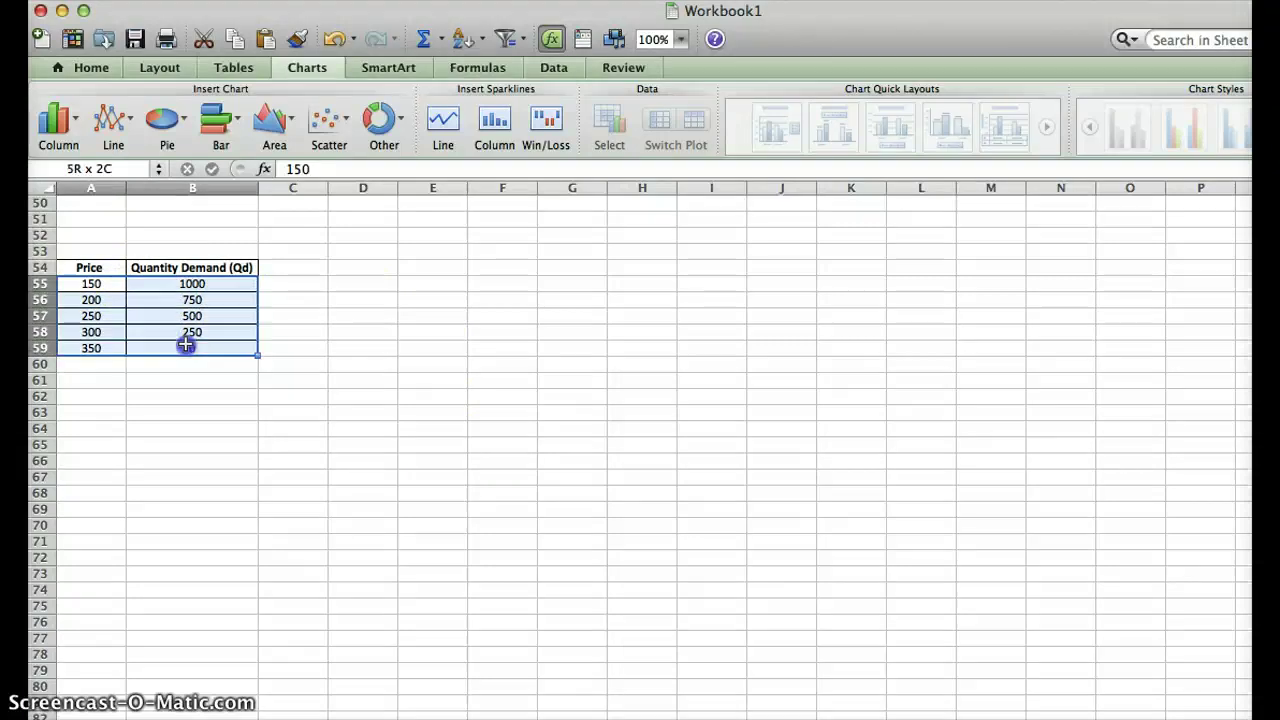
left_click(337, 118)
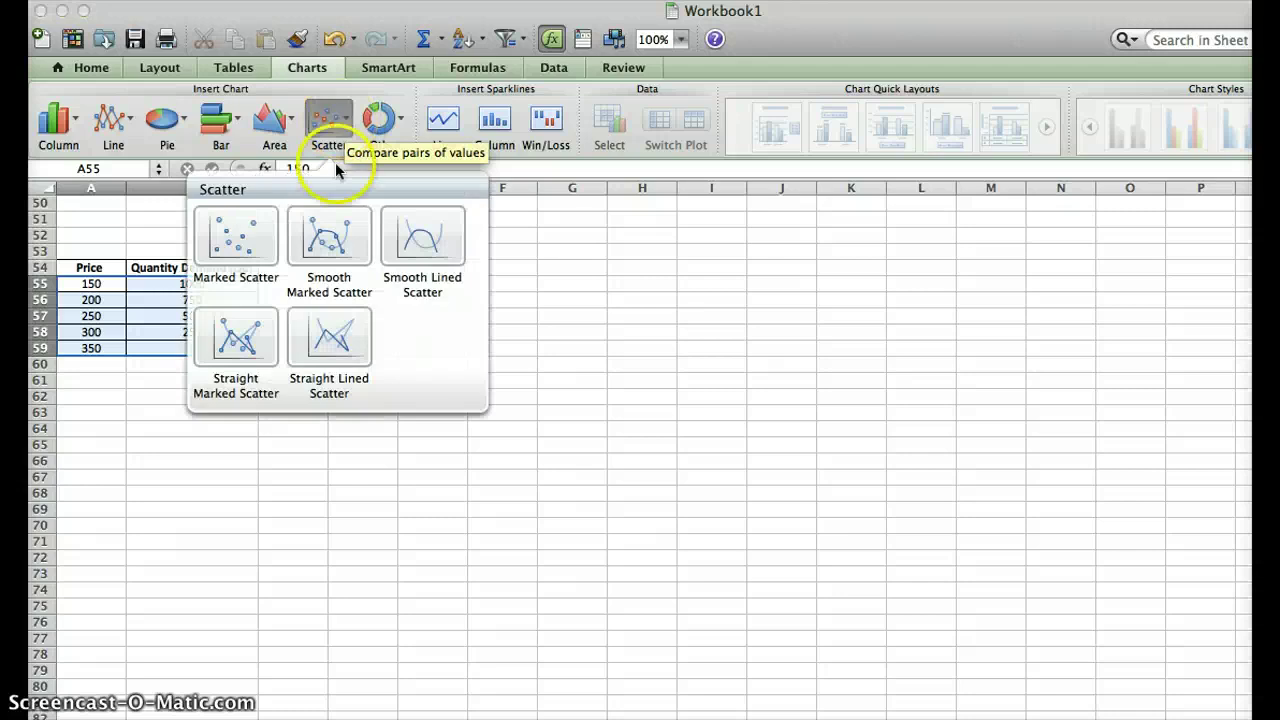
left_click(335, 230)
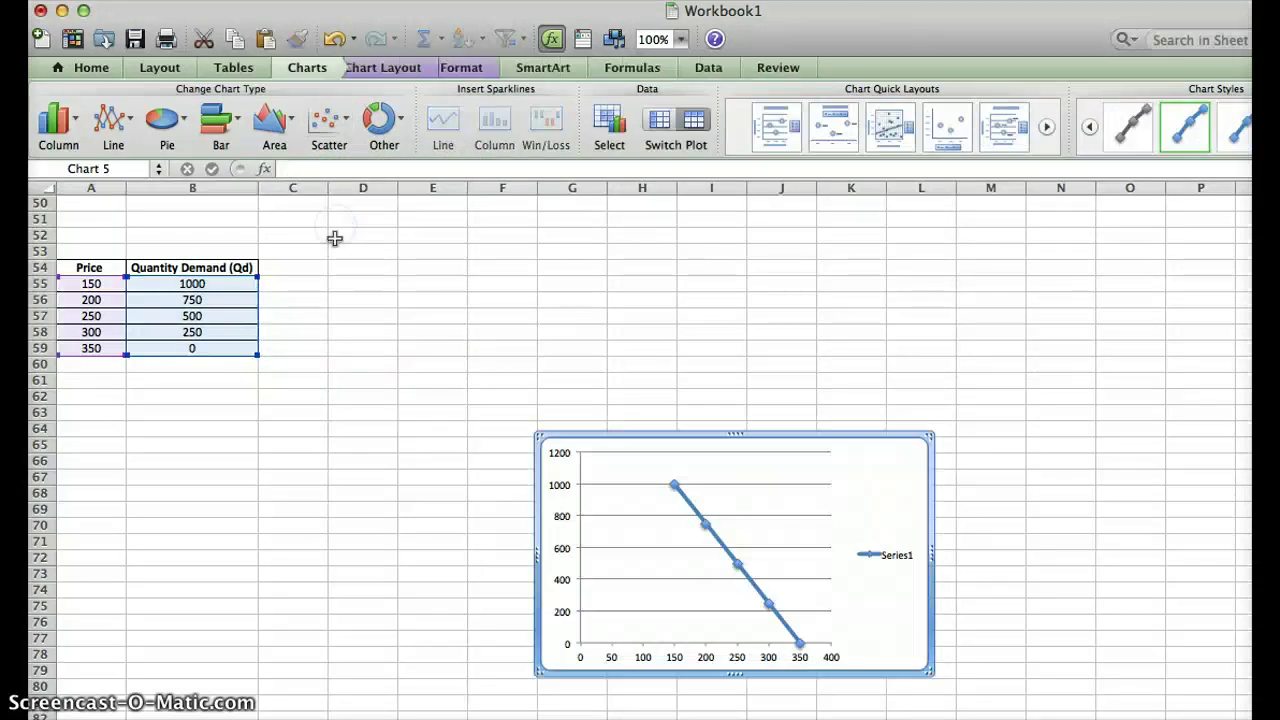
left_click_drag(663, 449, 483, 291)
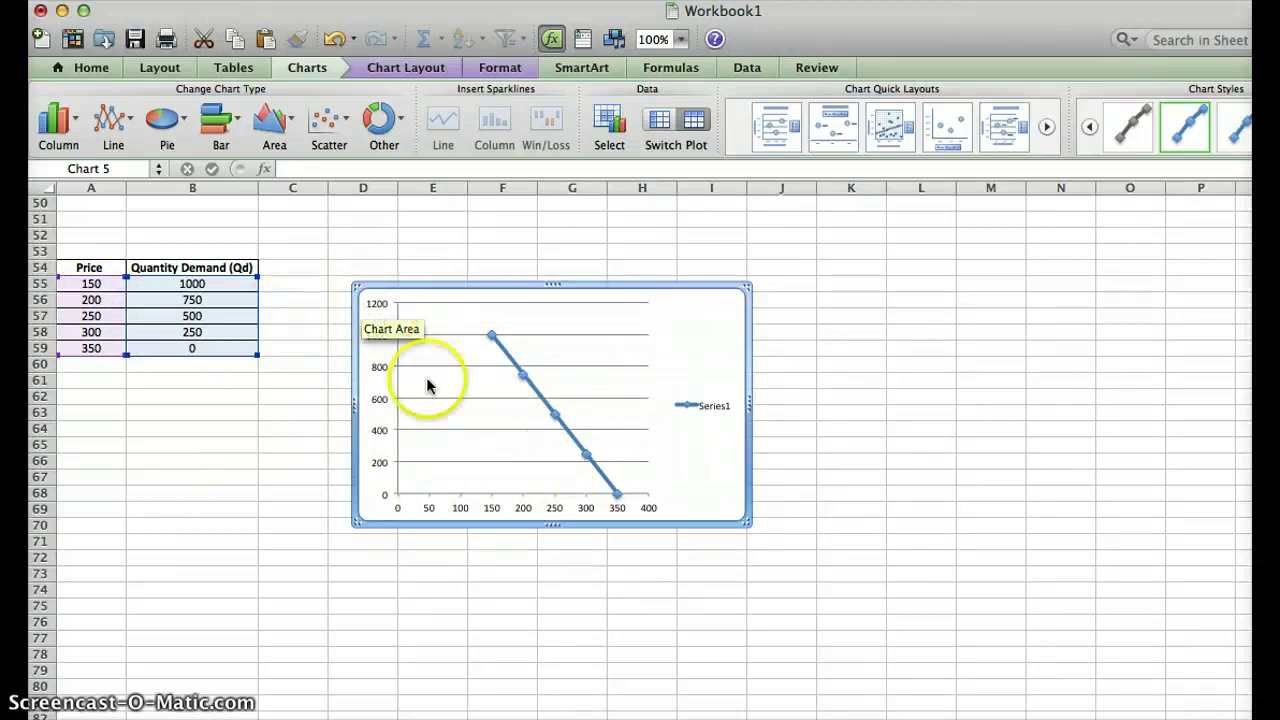
- Open the new chart's data source settings and name its series Demand
right_click(593, 285)
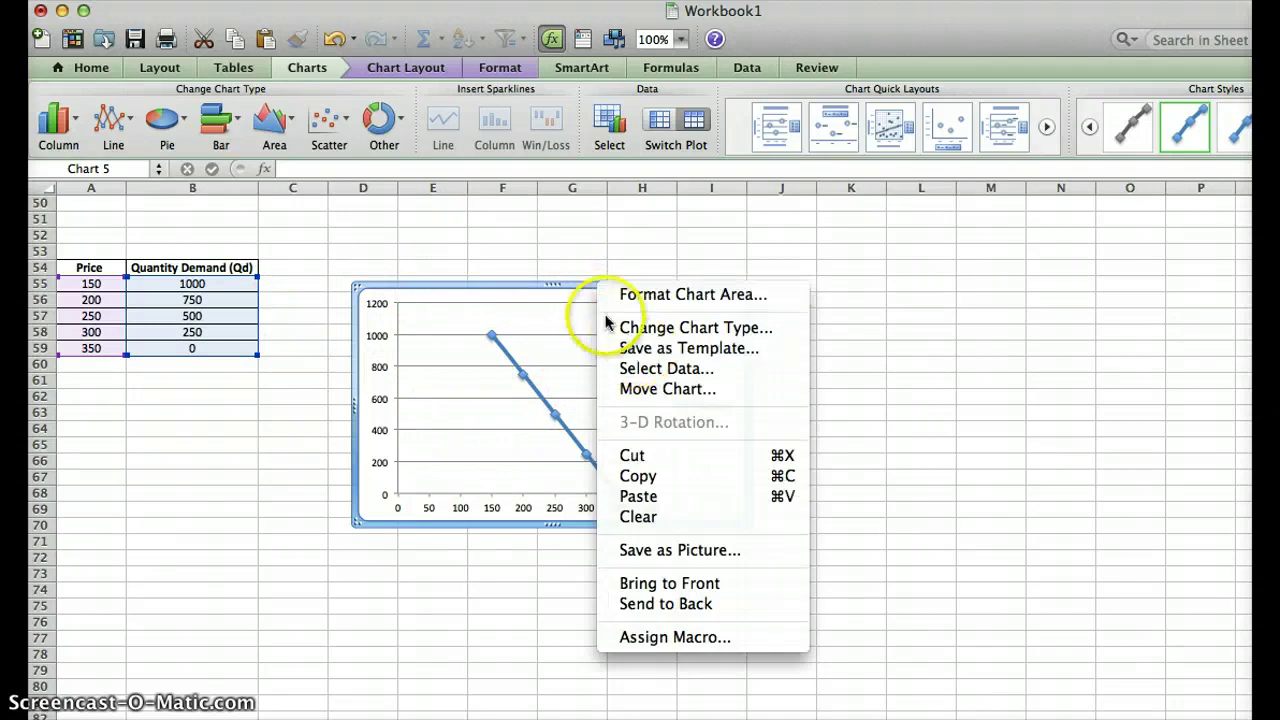
left_click(645, 368)
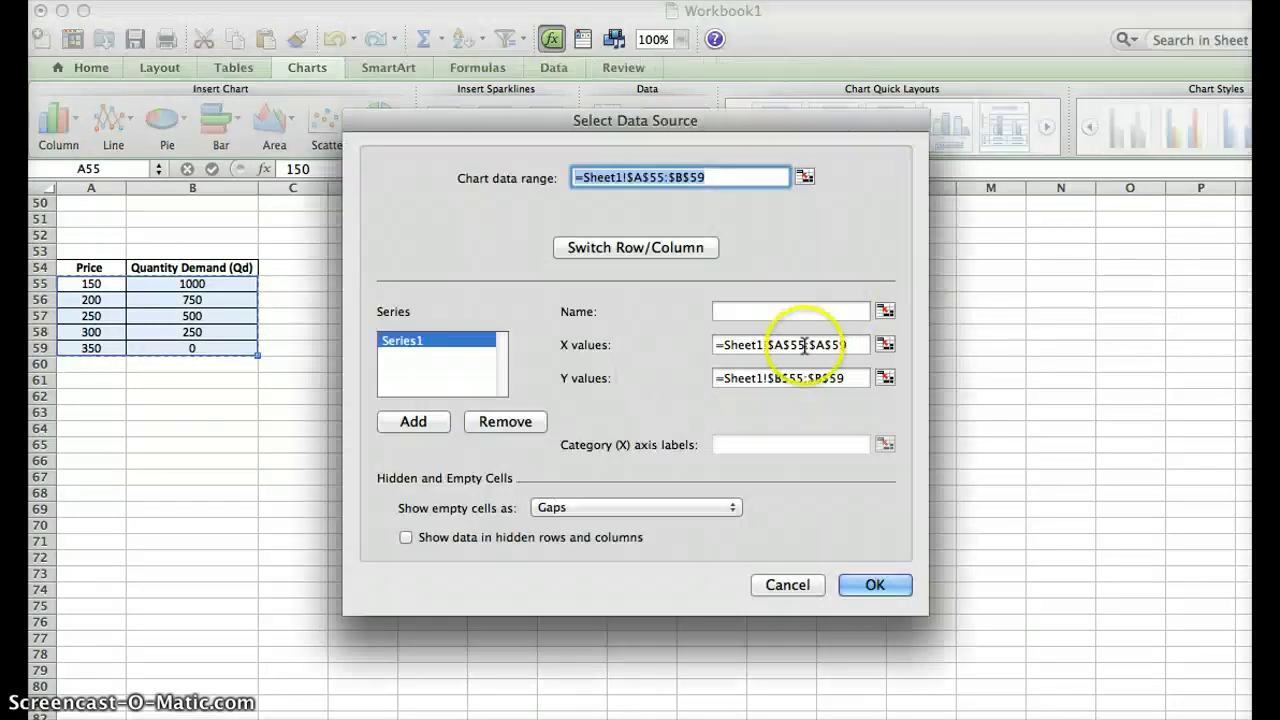
left_click(745, 313)
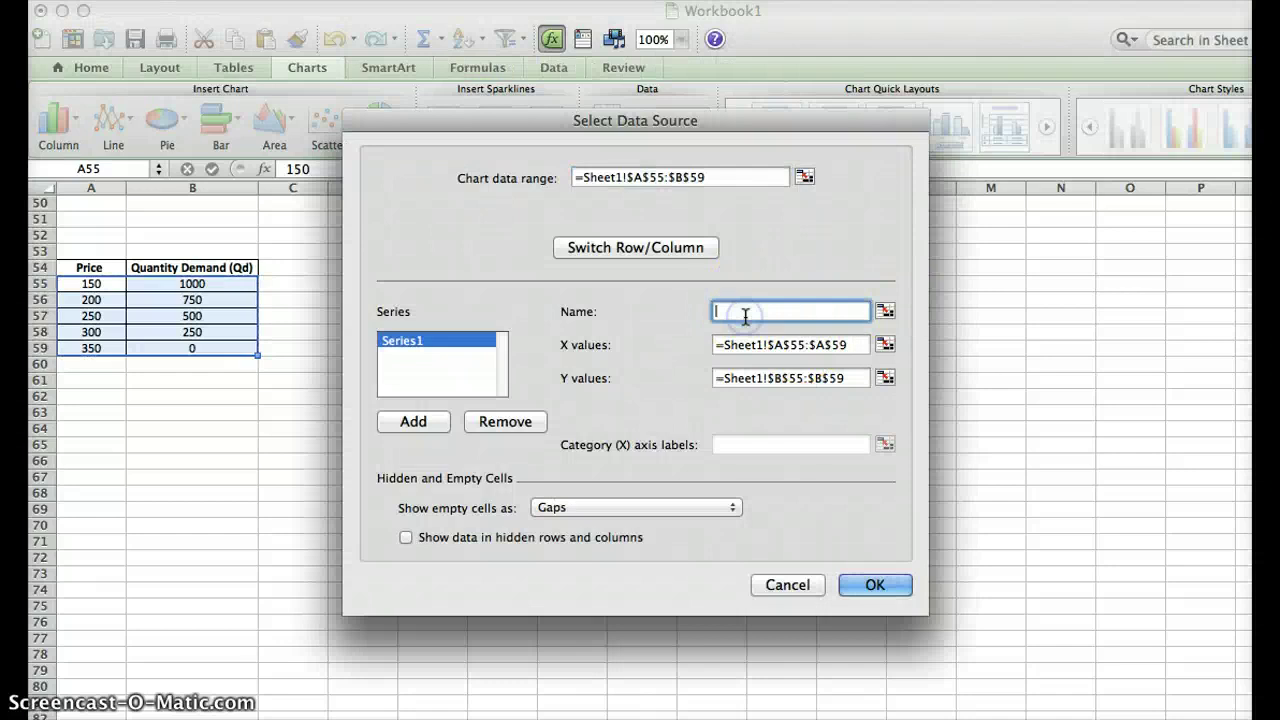
type("Demand")
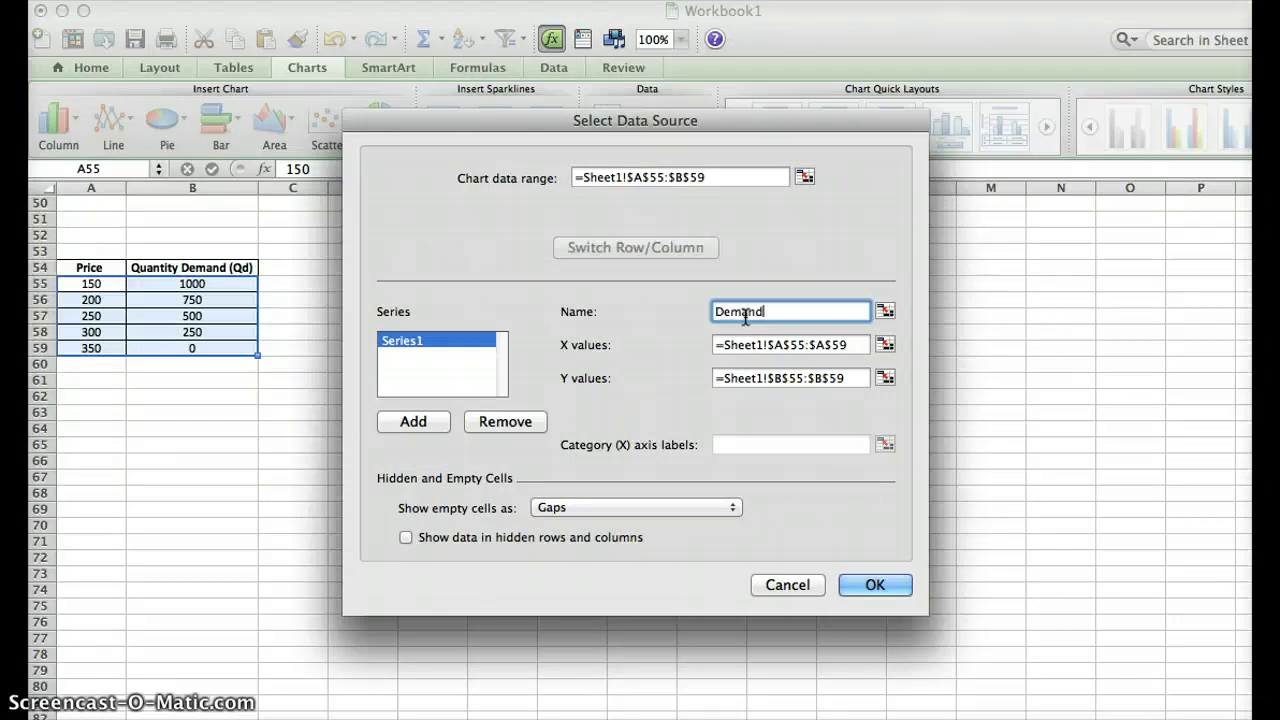
- Replace the series' X values with the second schedule's quantity demanded cells, =Sheet1!$B$55:$B$59
left_click(782, 345)
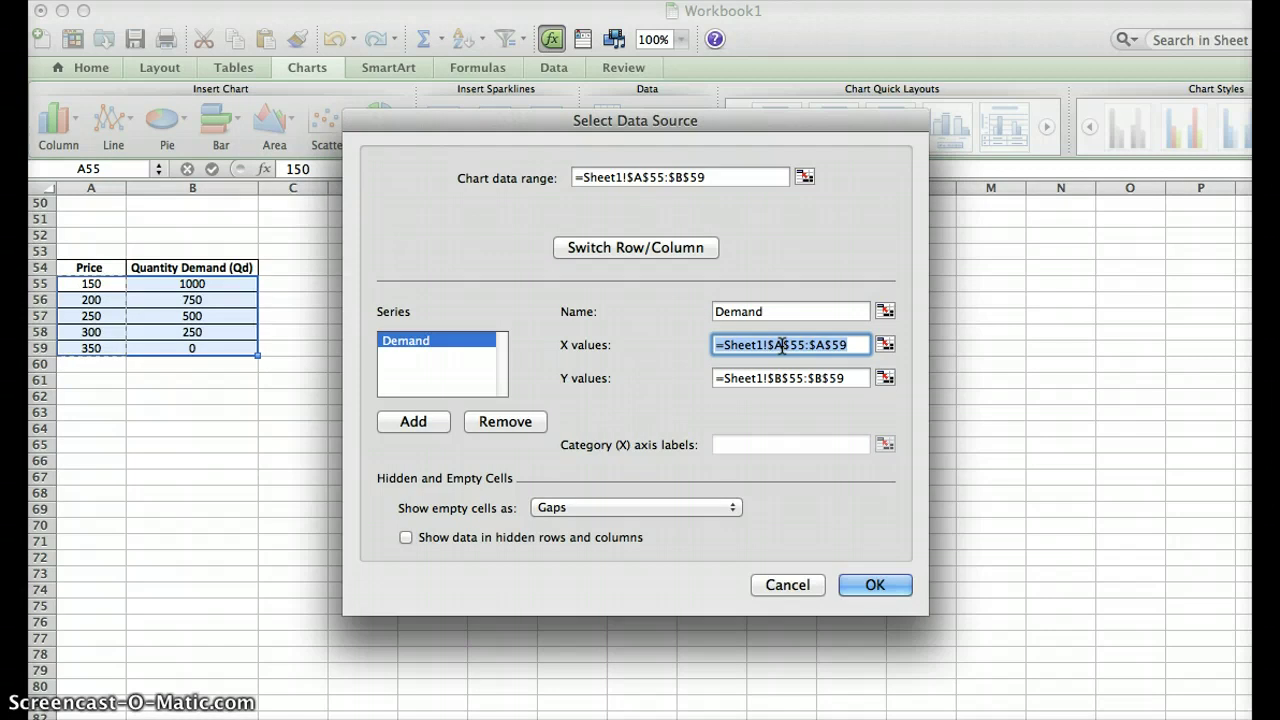
key("BackSpace")
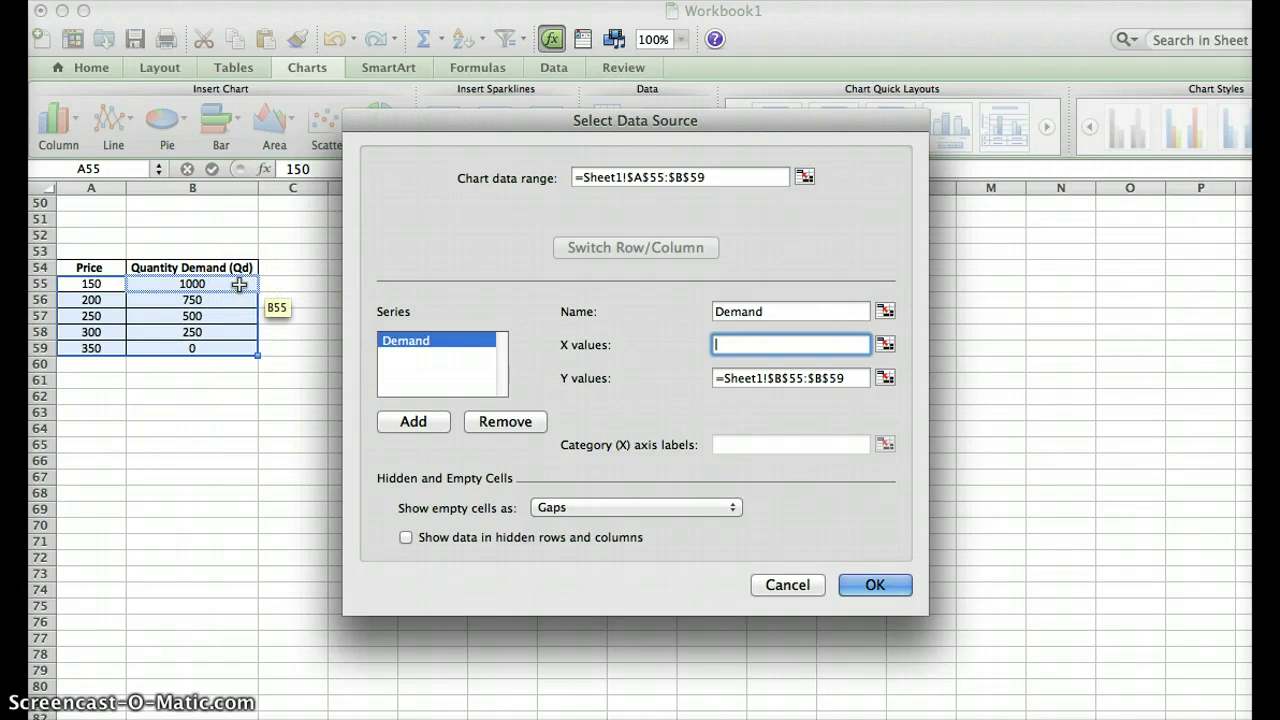
left_click_drag(240, 285, 240, 347)
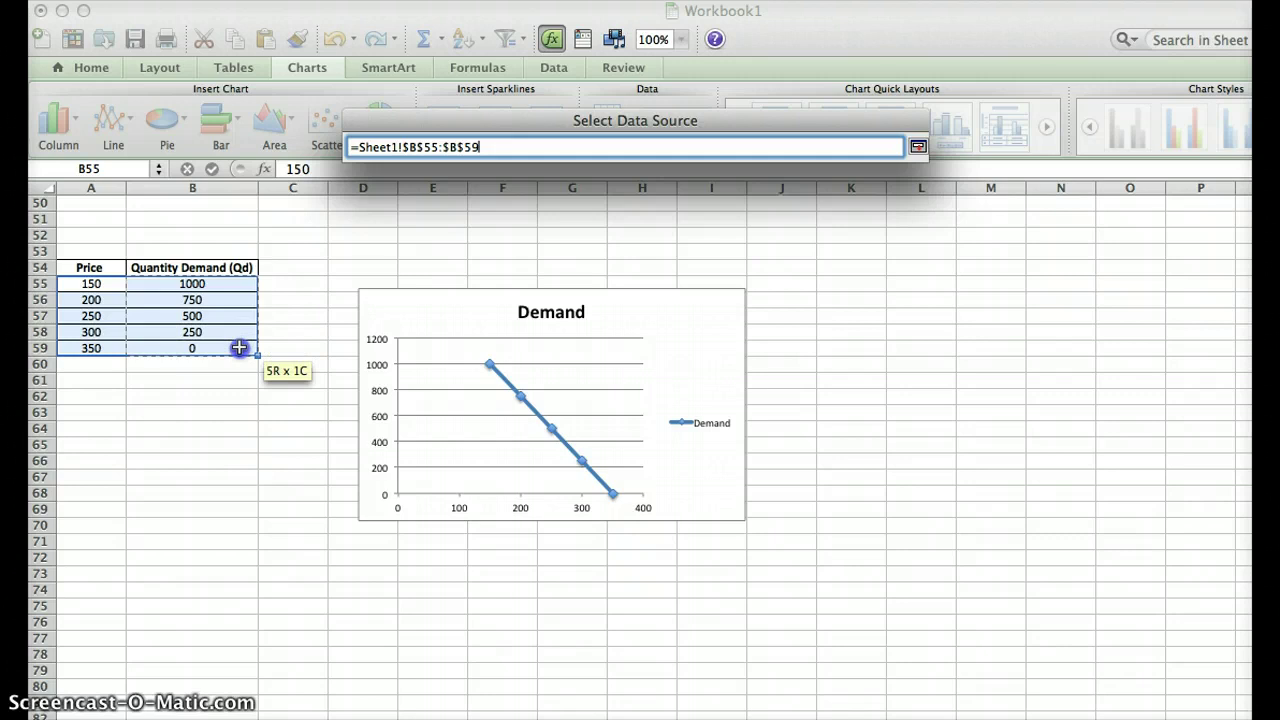
left_click_drag(239, 347, 240, 348)
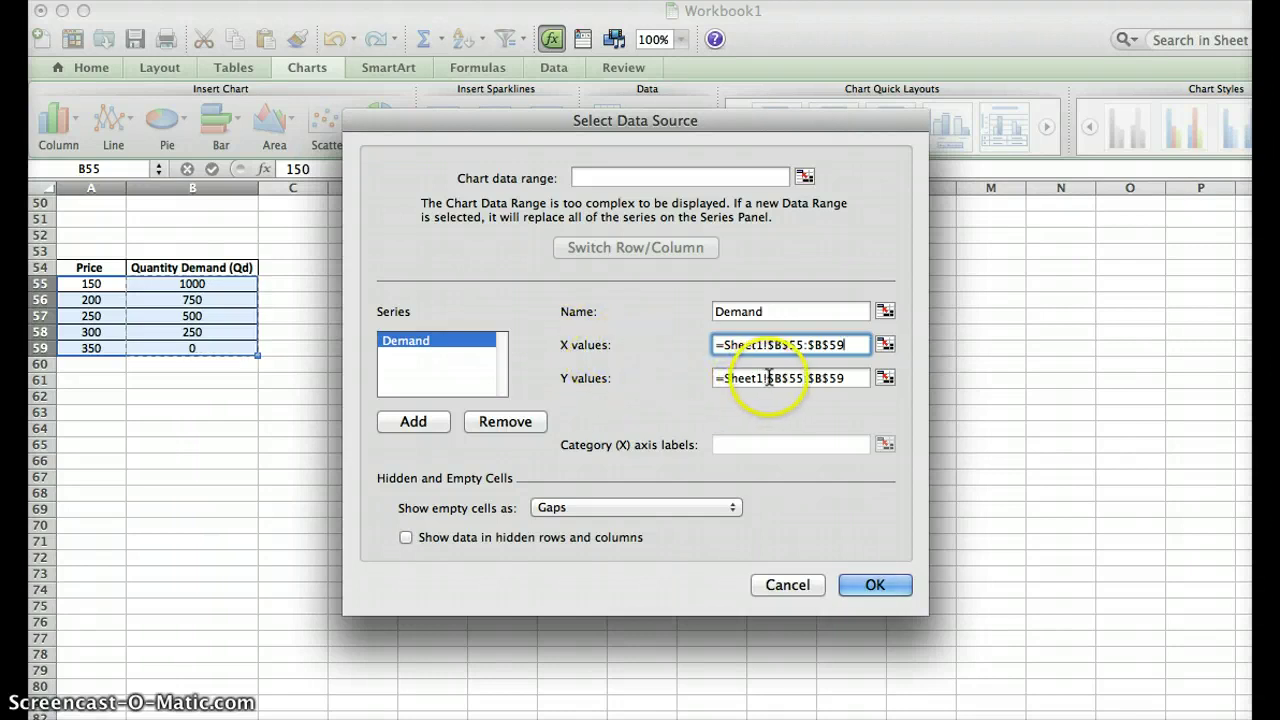
- Replace the series' Y values with the second schedule's price cells, =Sheet1!$A$55:$A$59, and apply the data source changes
left_click(735, 378)
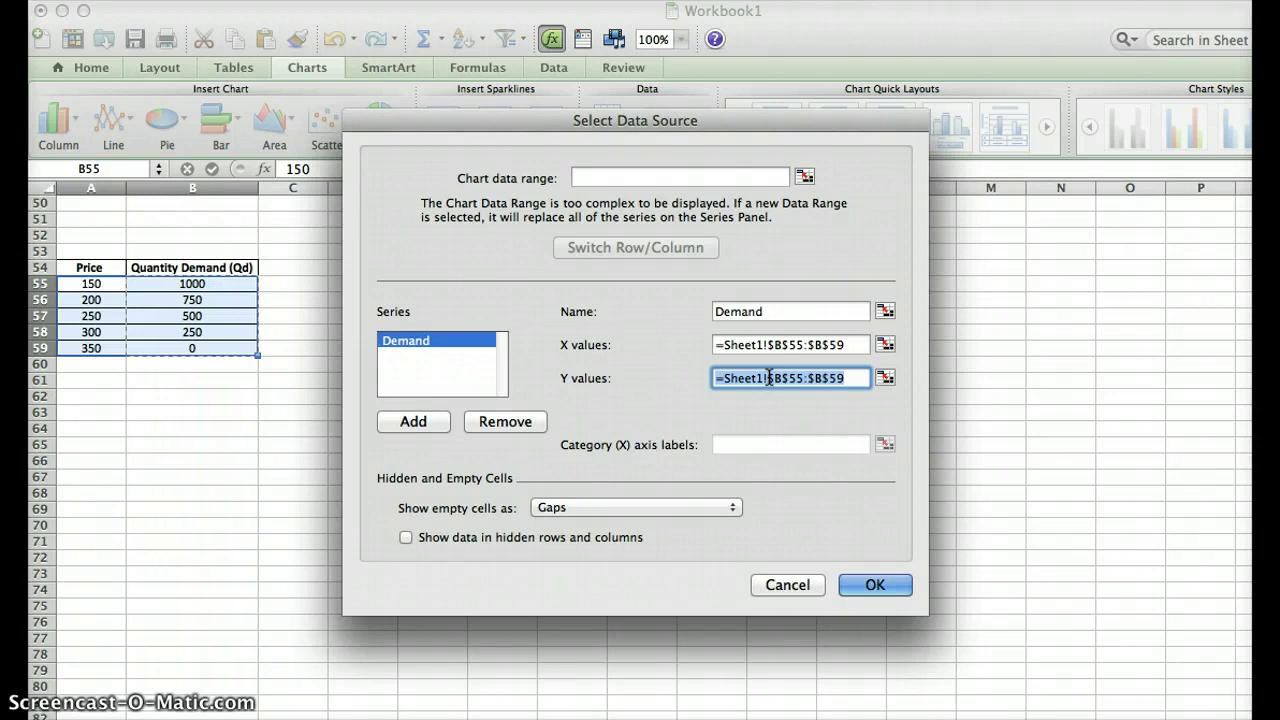
key("BackSpace")
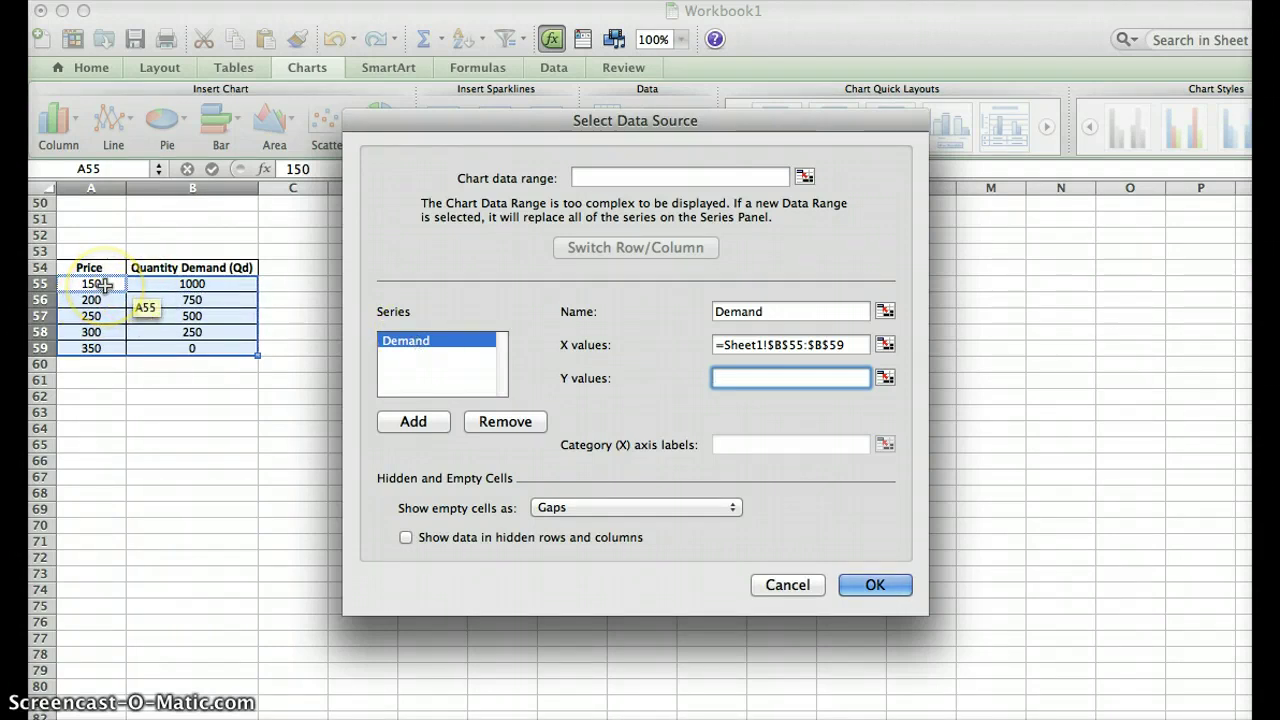
left_click_drag(105, 285, 103, 344)
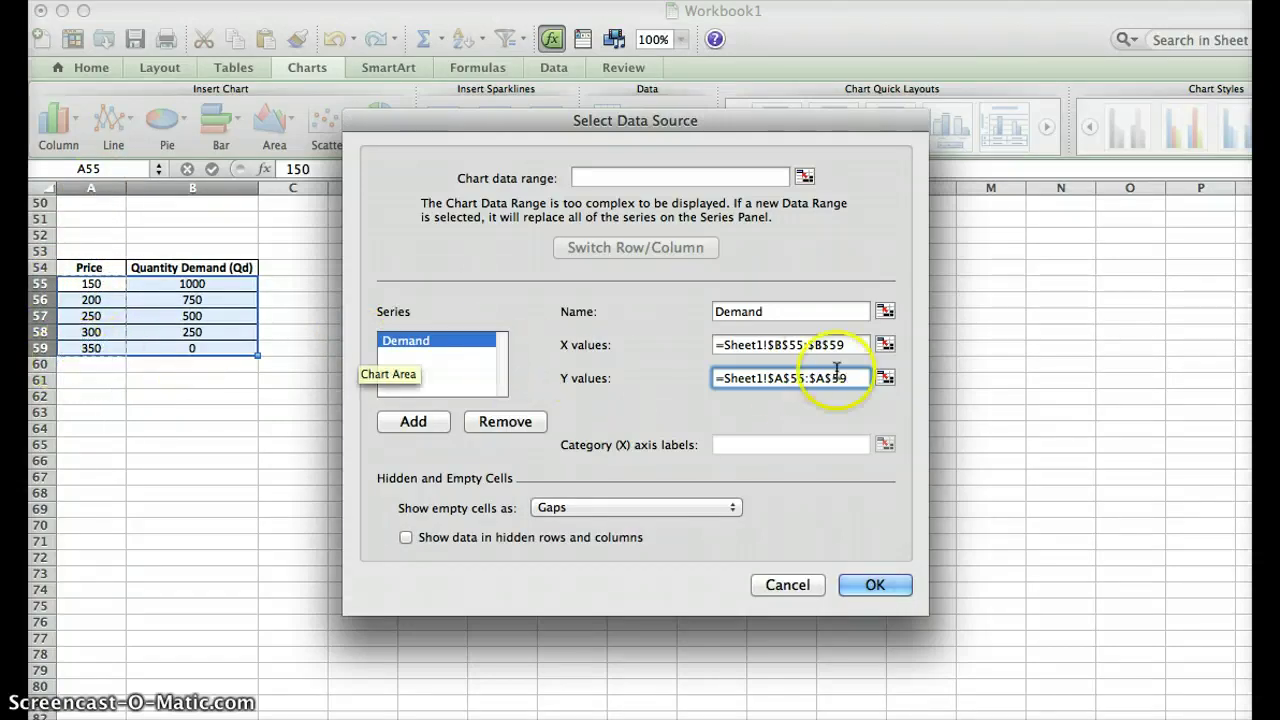
left_click(895, 587)
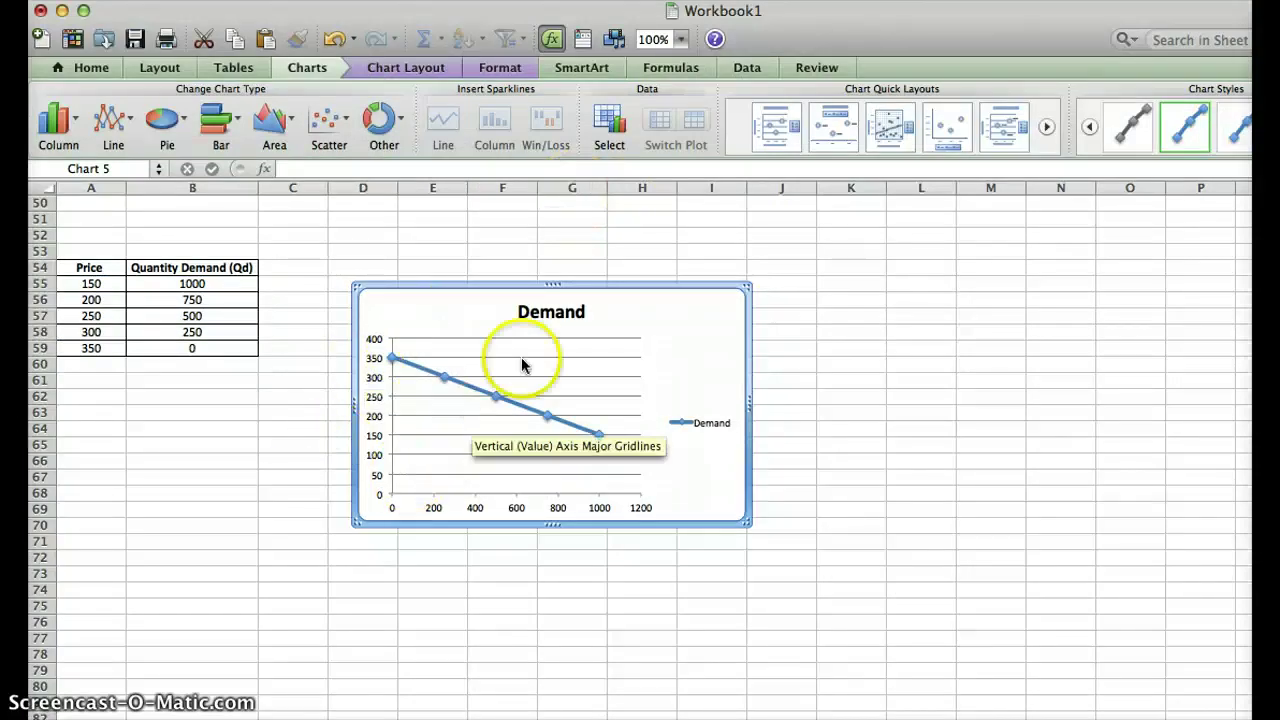
- Move the second Demand chart up beside its demand schedule table and copy the whole chart
left_click_drag(690, 291, 662, 245)
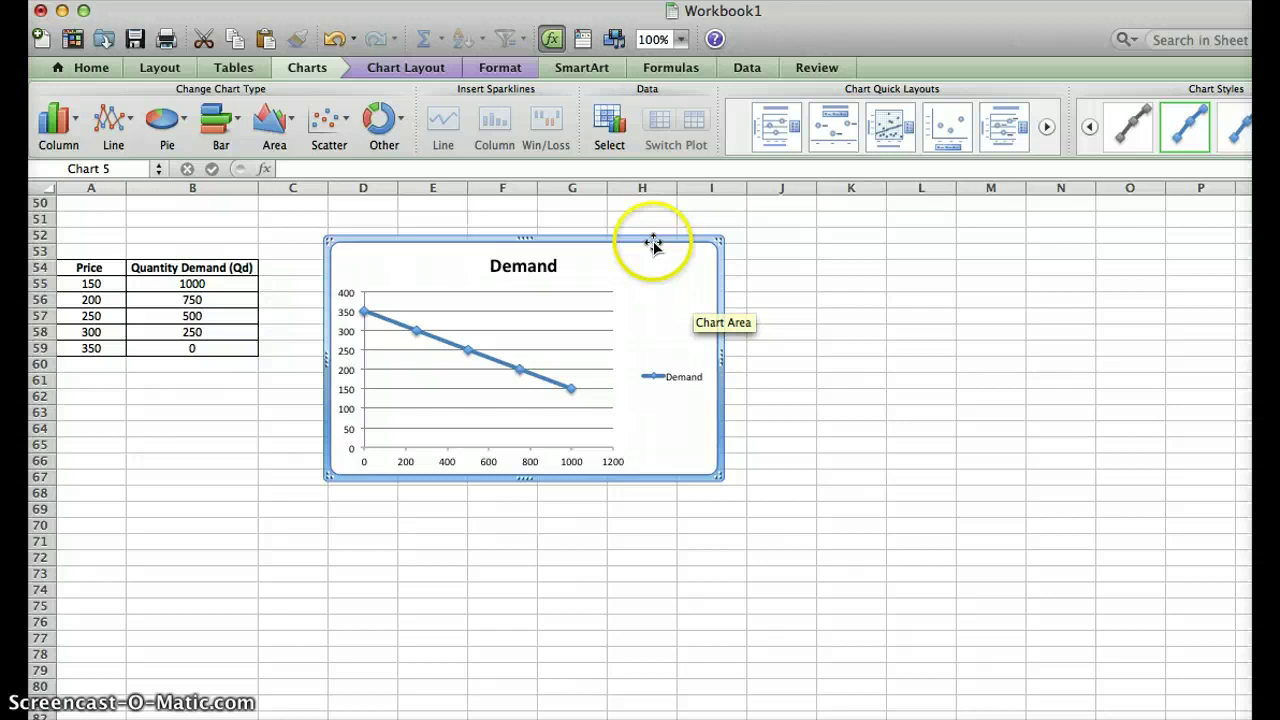
right_click(653, 244)
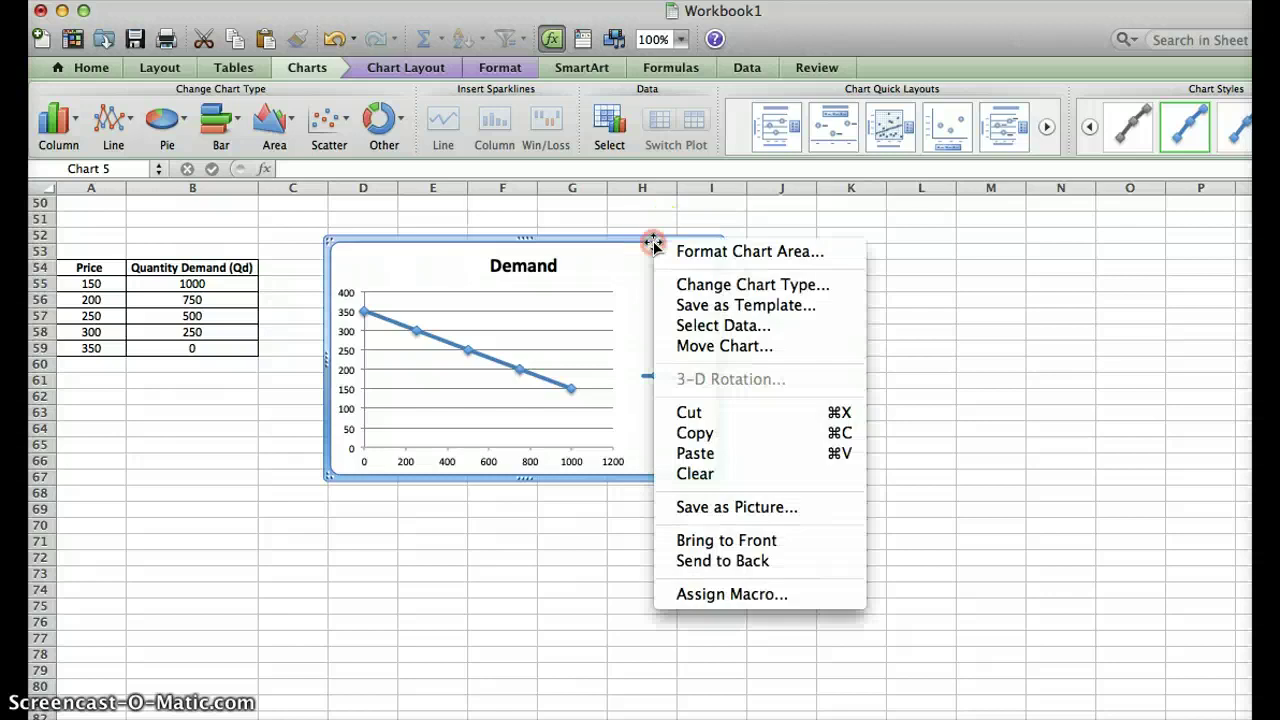
left_click(720, 432)
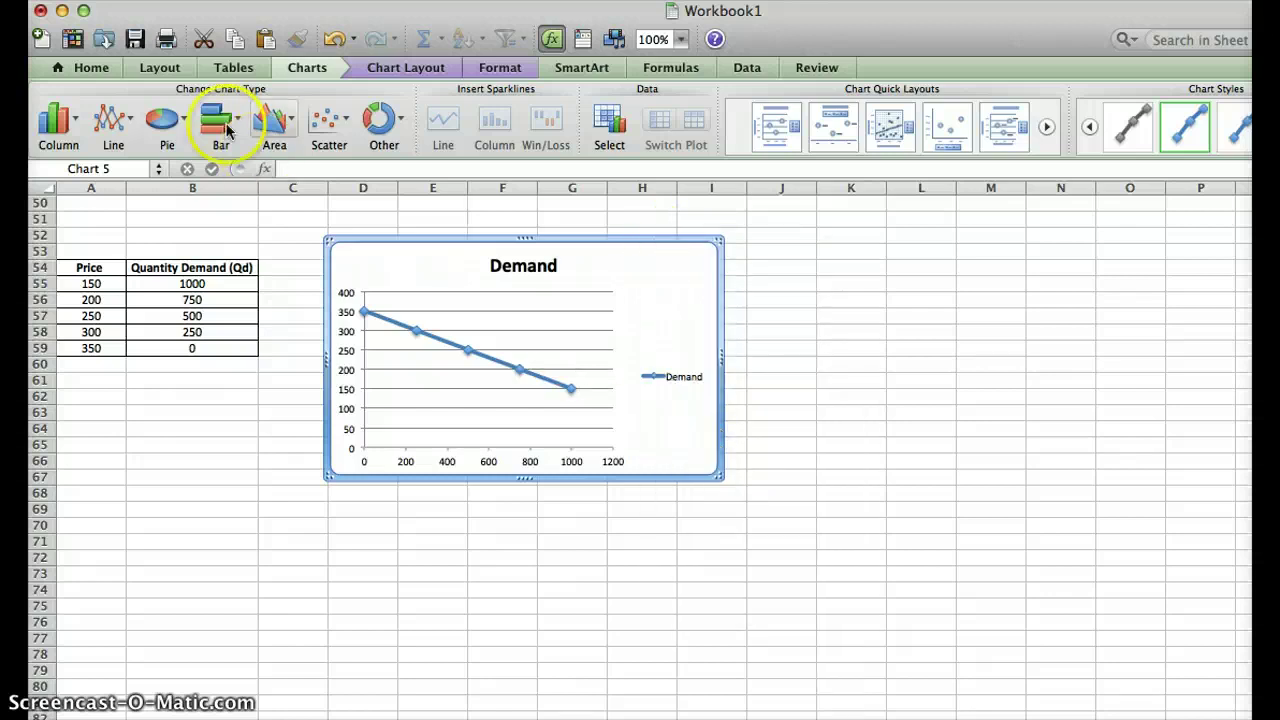
- Switch to the Word worksheet and paste the copied chart under question 2's "Copy and paste your demand curve below:" line
mouse_move(1, 1)
left_click(1200, 620)
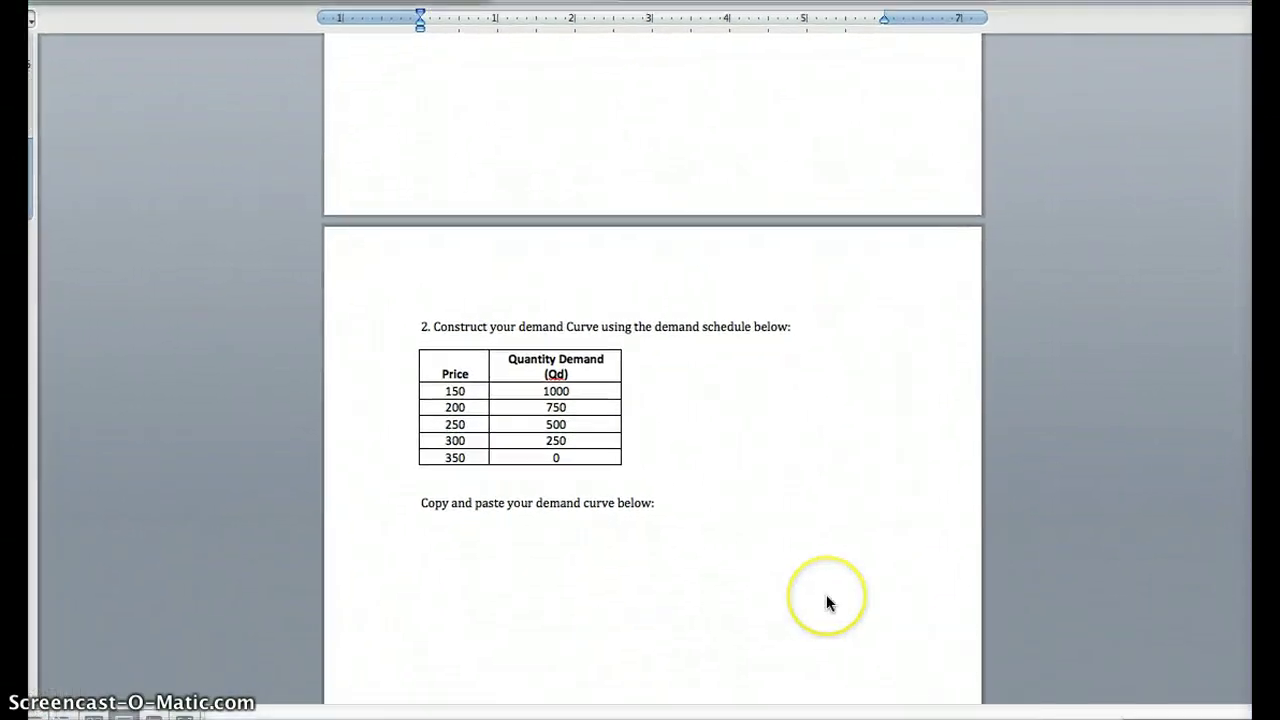
scroll(826, 594, "down", 3)
scroll(826, 595, "down", 3)
left_click(495, 422)
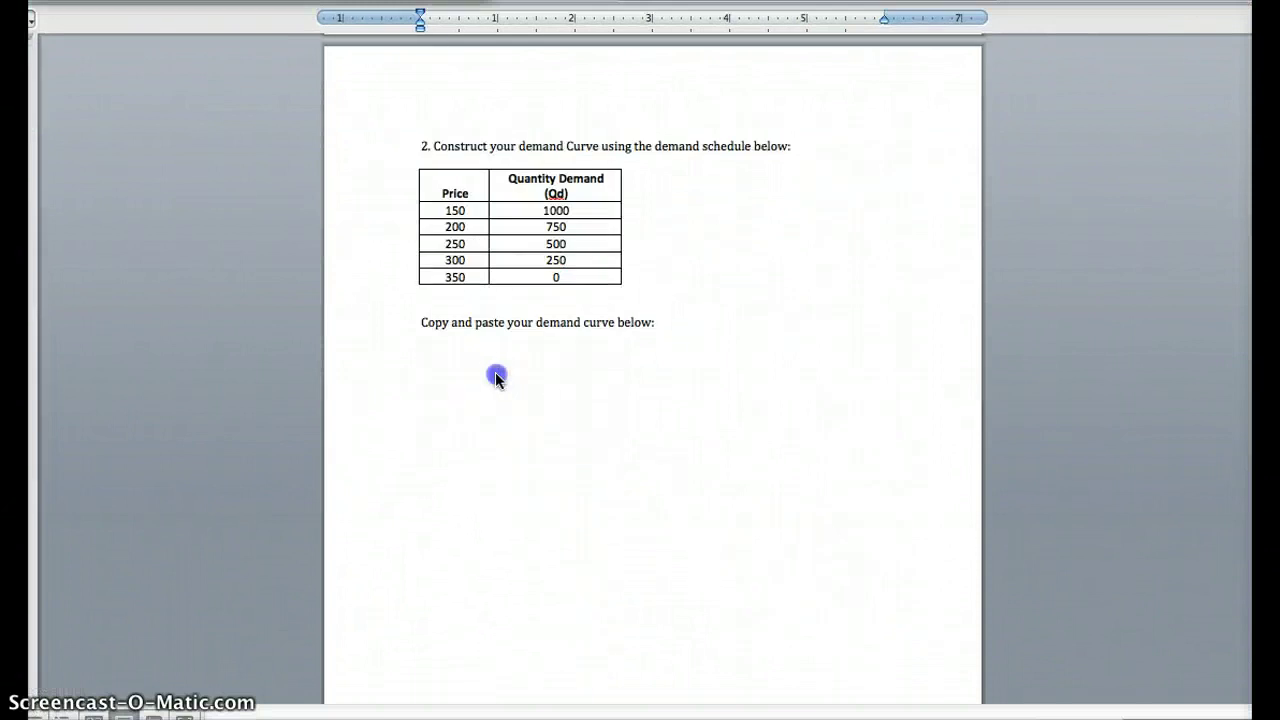
left_click(466, 364)
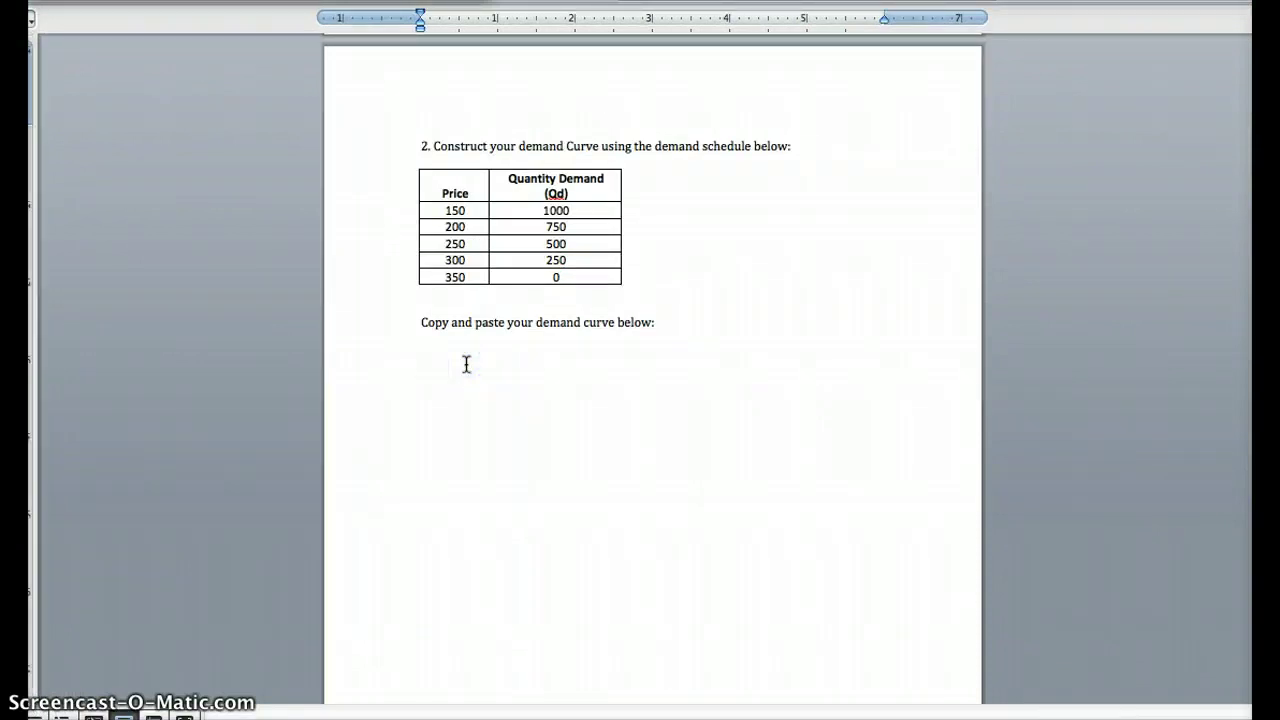
right_click(465, 362)
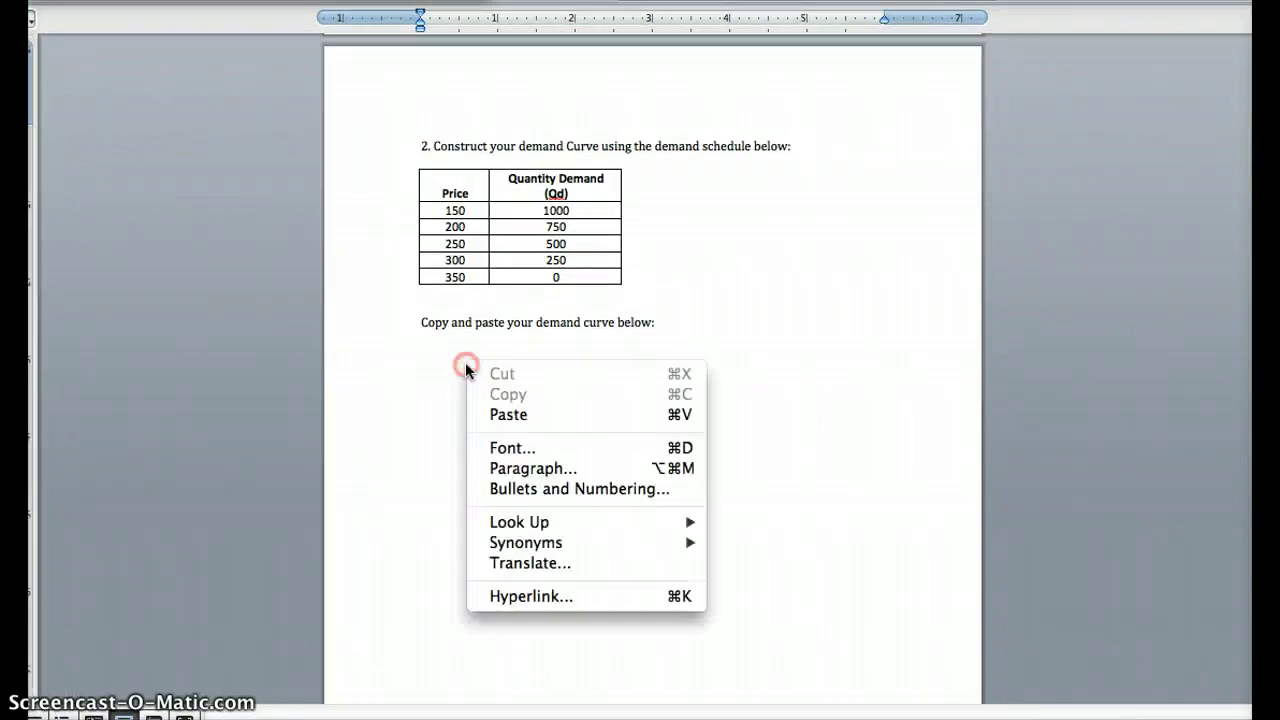
left_click(511, 415)
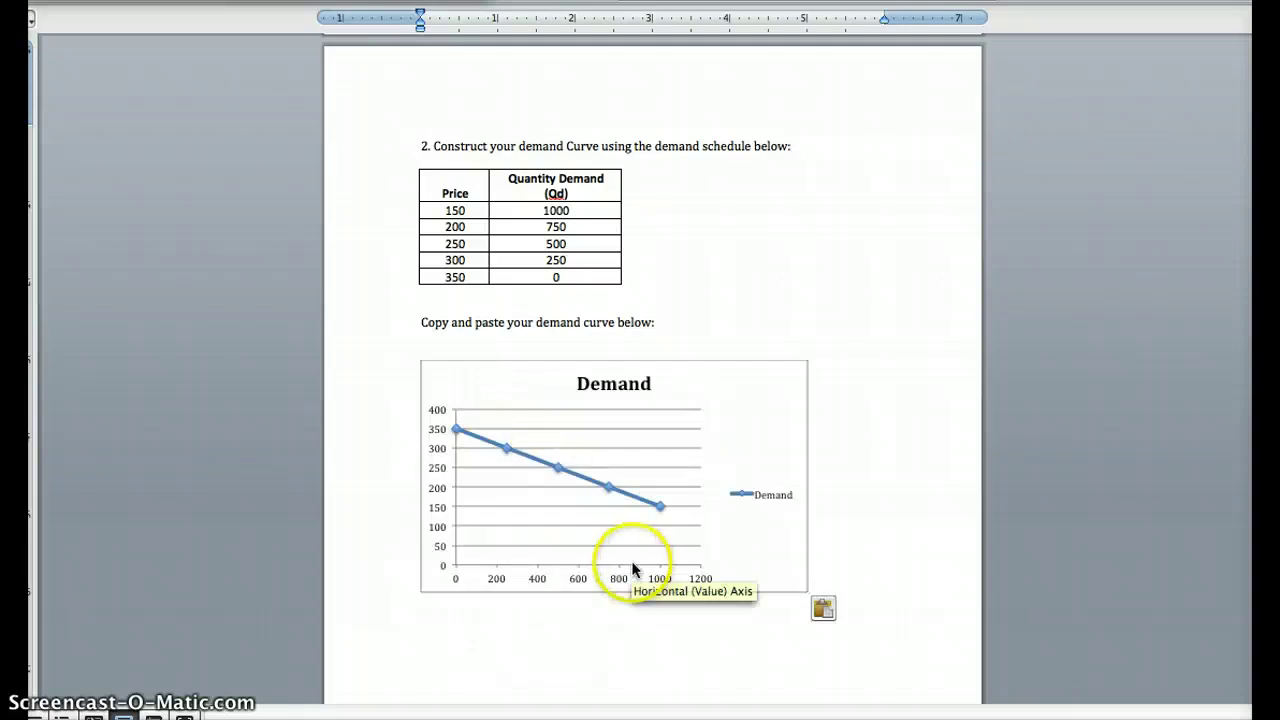
scroll(847, 585, "down", 3)
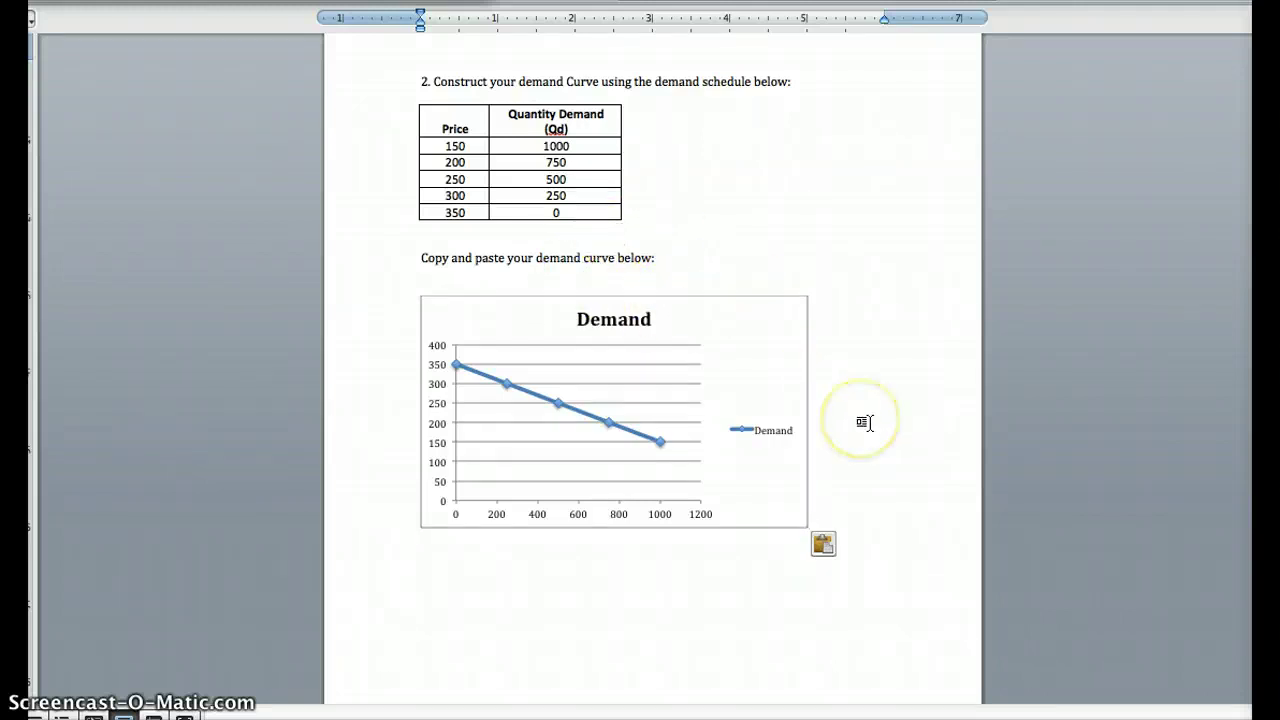
scroll(864, 422, "up", 5)
scroll(864, 422, "down", 4)
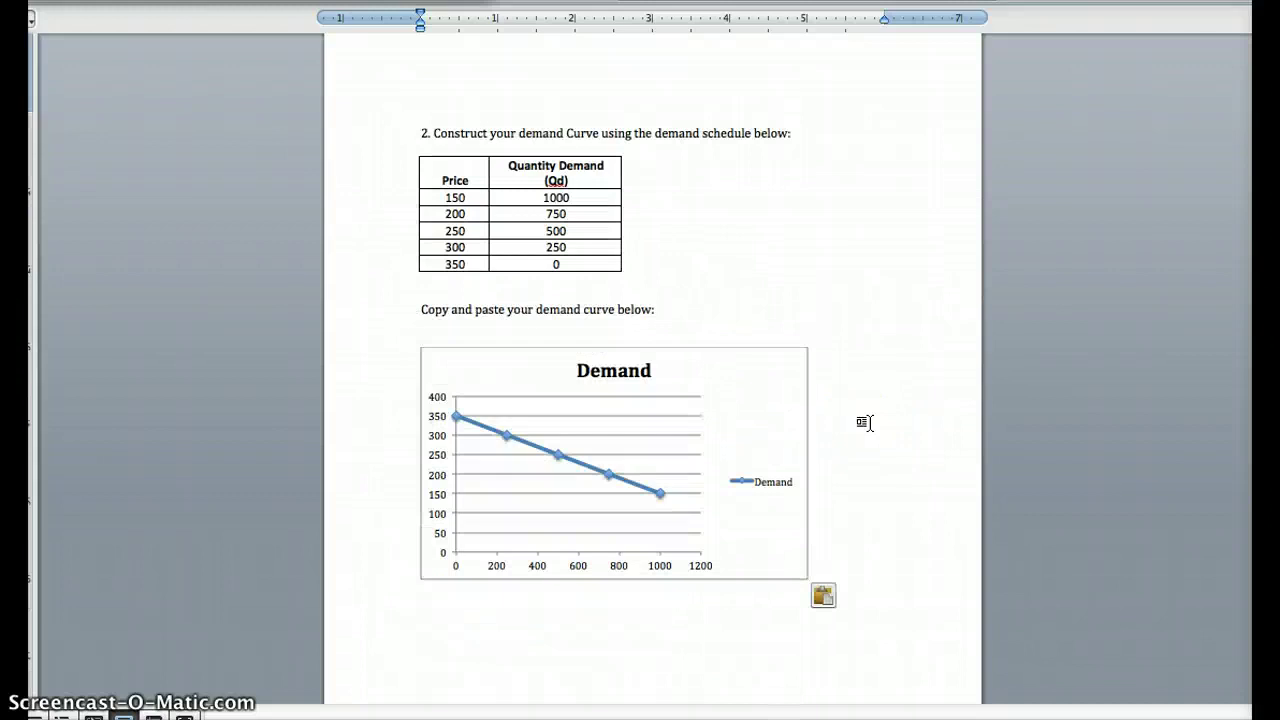
scroll(864, 422, "up", 4)
scroll(864, 422, "down", 6)
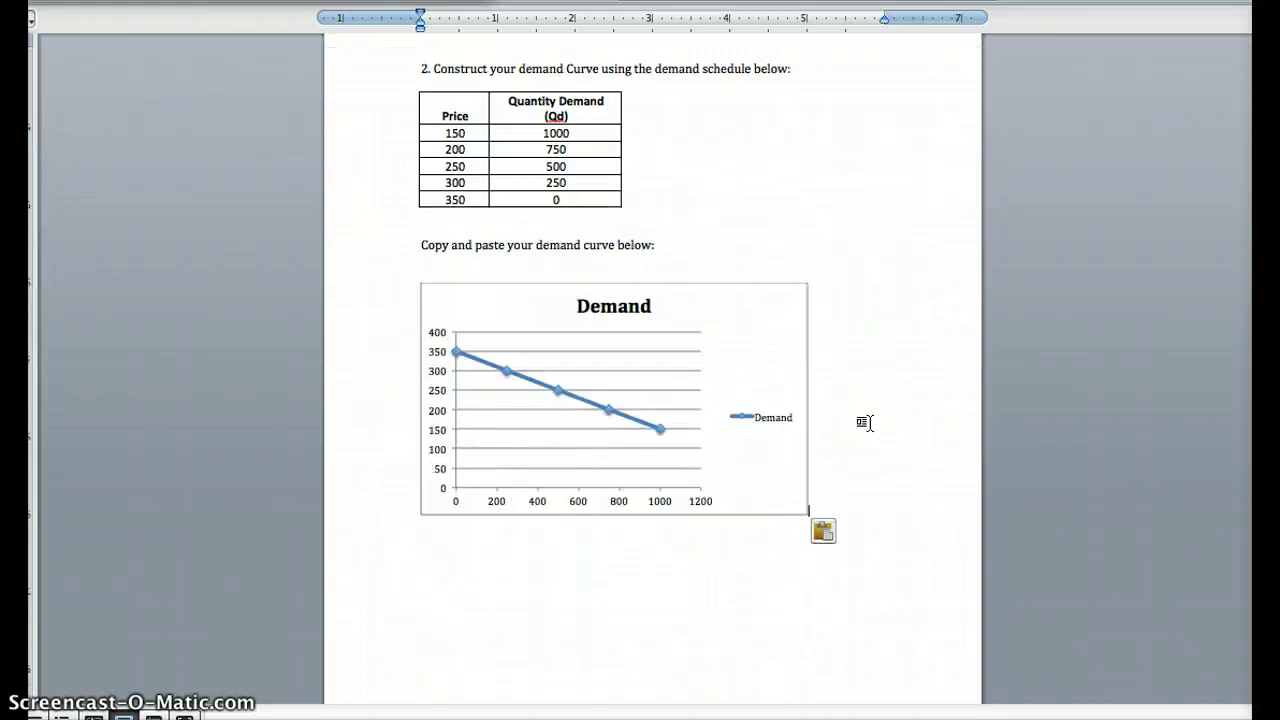